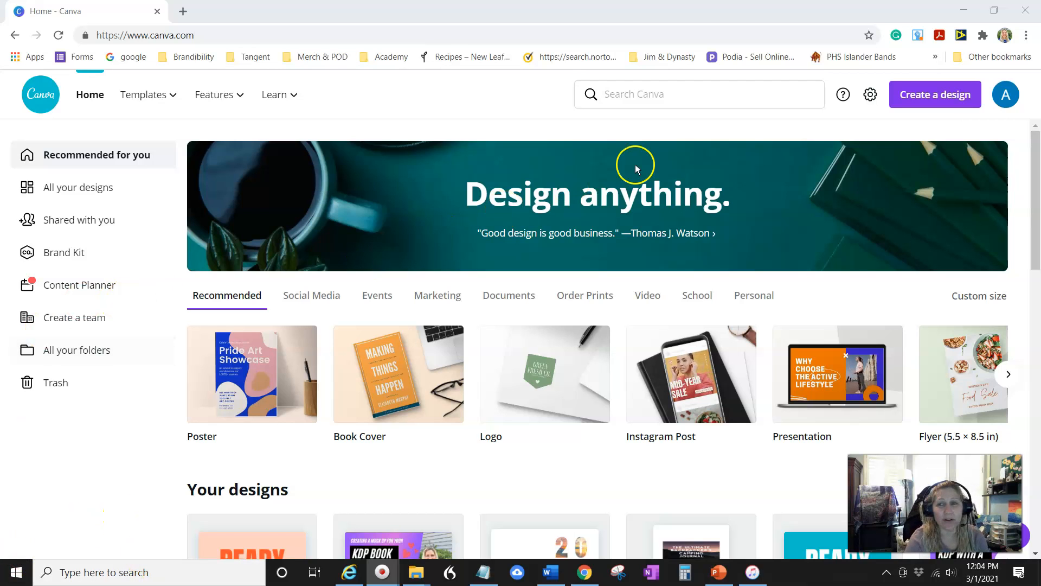
# - Create a new blank custom-size design measuring 16.52 × 10.25 in
pyautogui.click(943, 102)
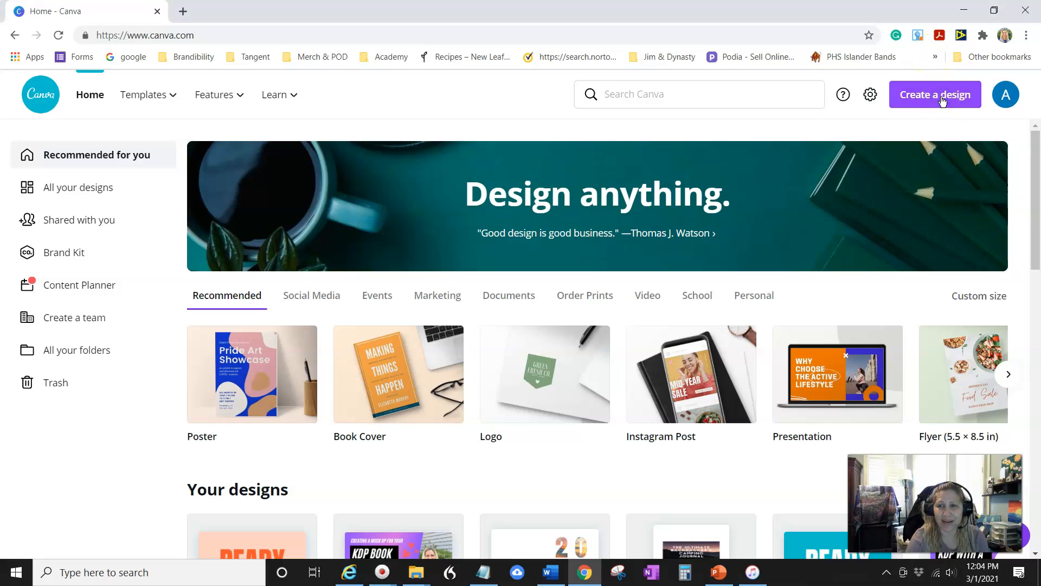
pyautogui.click(943, 101)
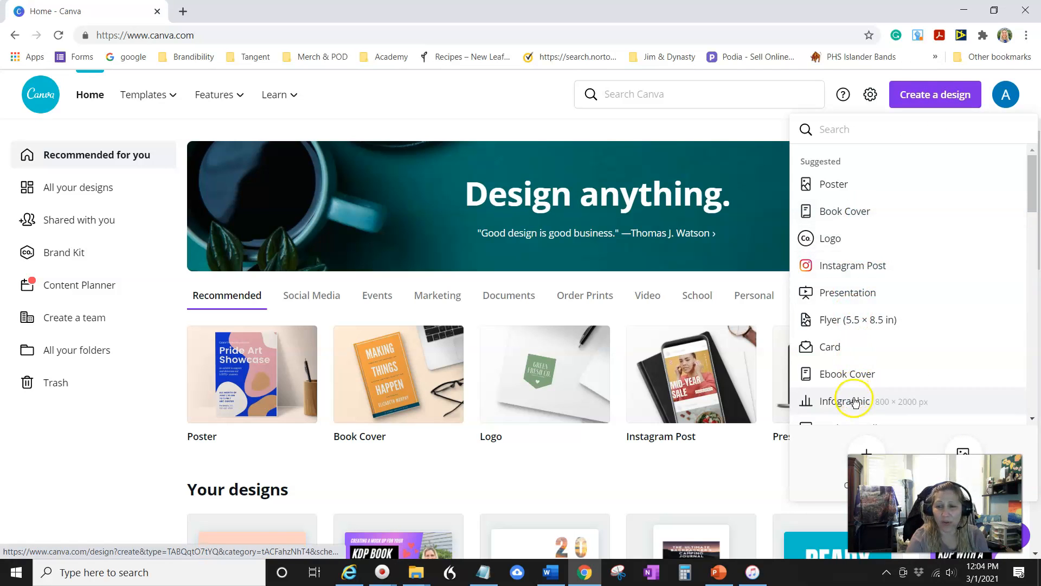
pyautogui.scroll(-1, 855, 412)
pyautogui.click(866, 446)
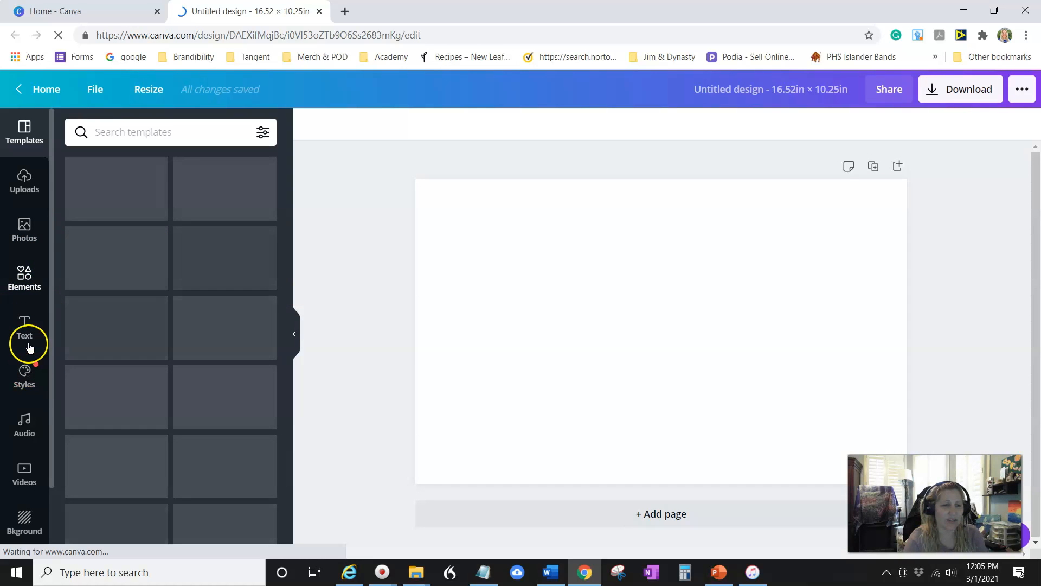
# - Show the rulers and place a vertical guide at the horizontal centre of the page, at about 8.3 in
pyautogui.click(93, 92)
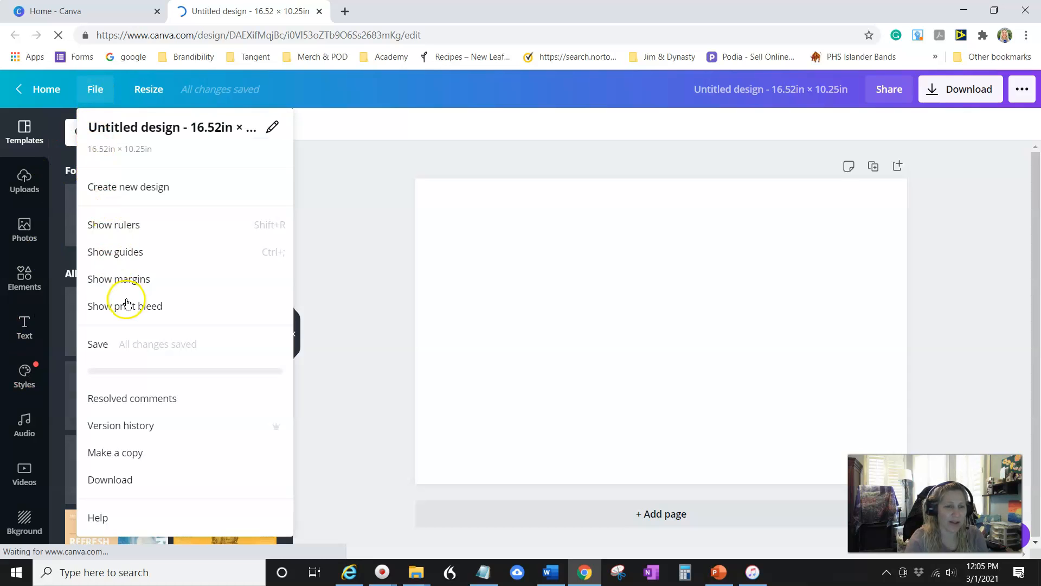
pyautogui.click(127, 232)
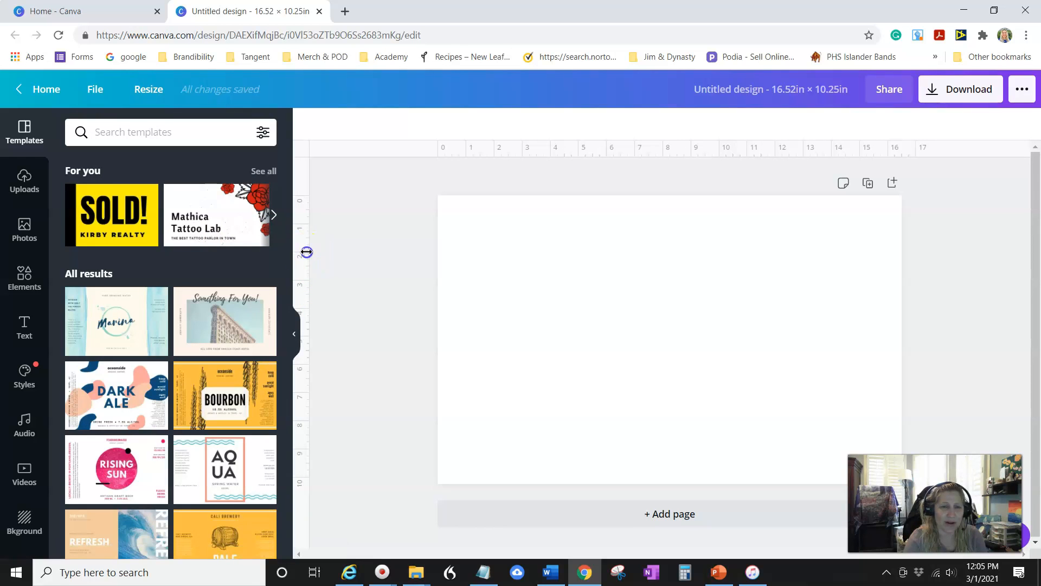
pyautogui.moveTo(573, 269); pyautogui.dragTo(671, 284)
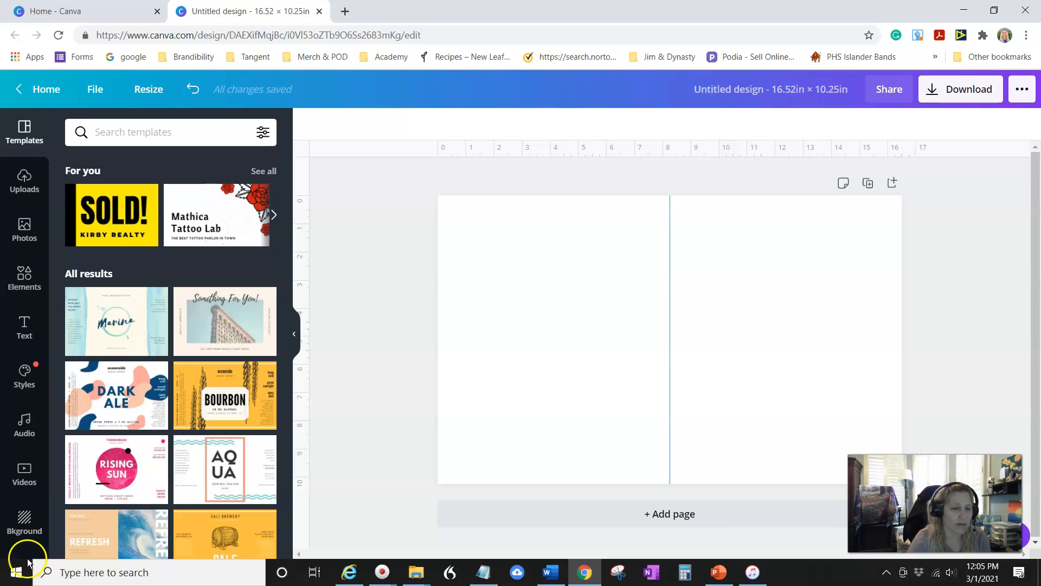
# - Open the full Frames collection among the elements and look through it for the number-shaped frames
pyautogui.click(22, 272)
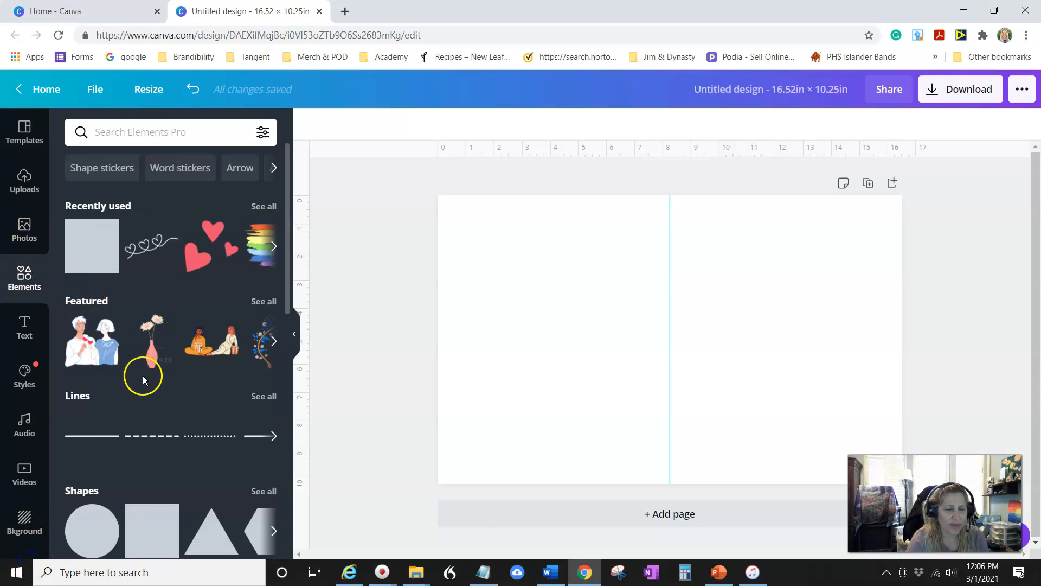
pyautogui.scroll(-4, 140, 373)
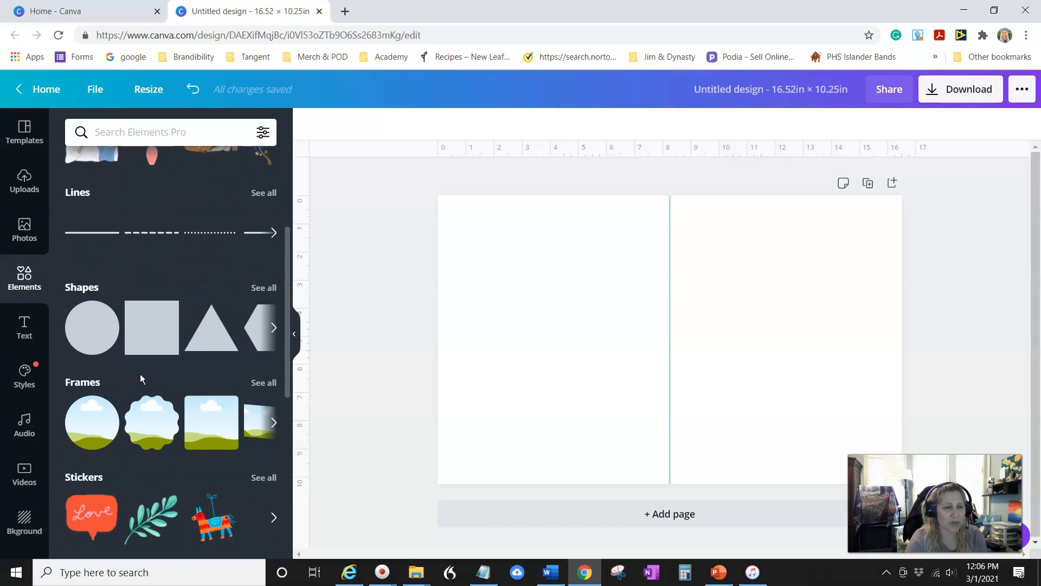
pyautogui.scroll(-1, 140, 373)
pyautogui.click(264, 315)
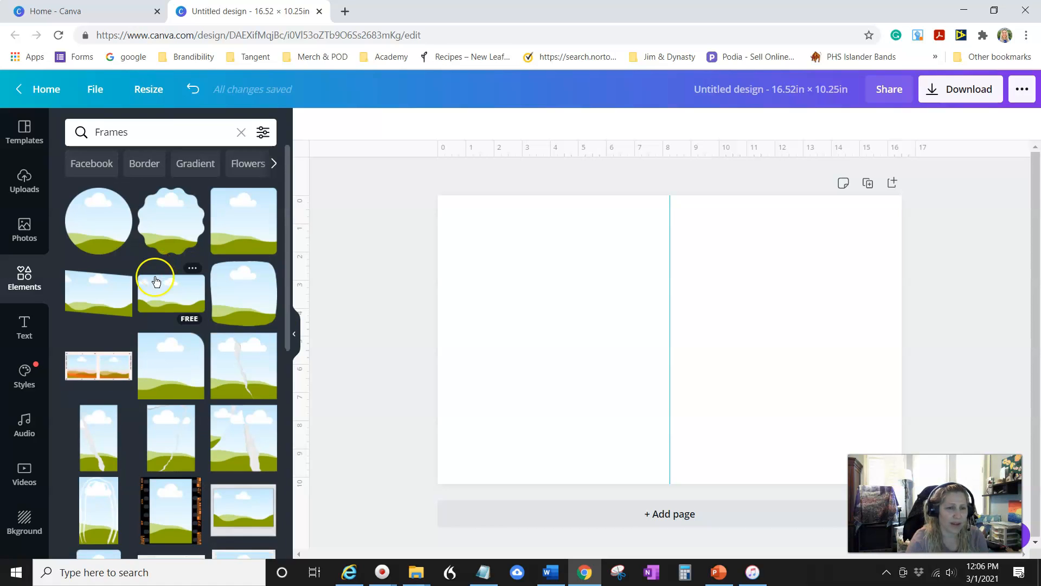
pyautogui.scroll(-5, 157, 277)
pyautogui.scroll(-5, 146, 296)
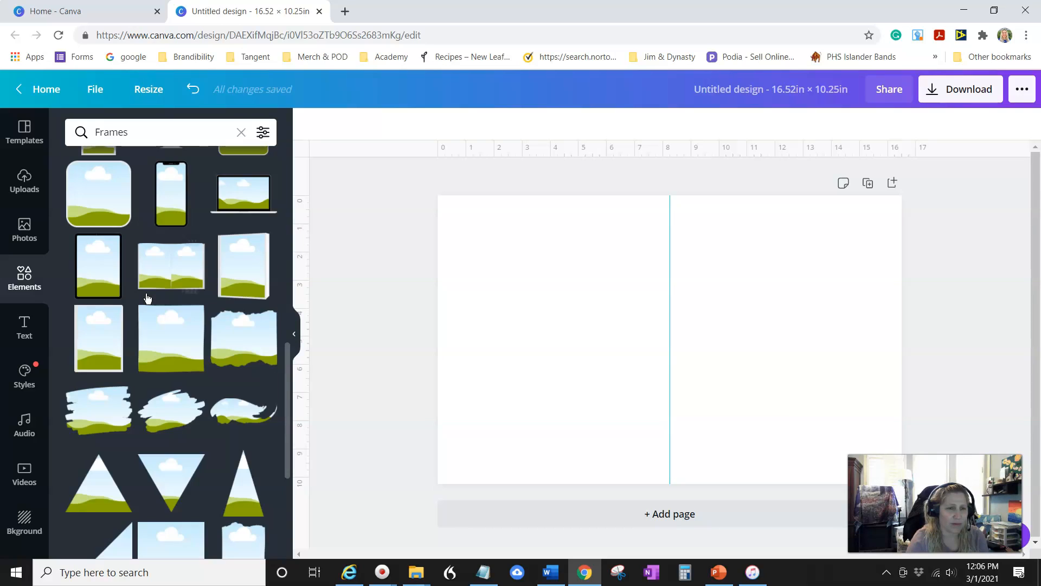
pyautogui.scroll(-8, 146, 298)
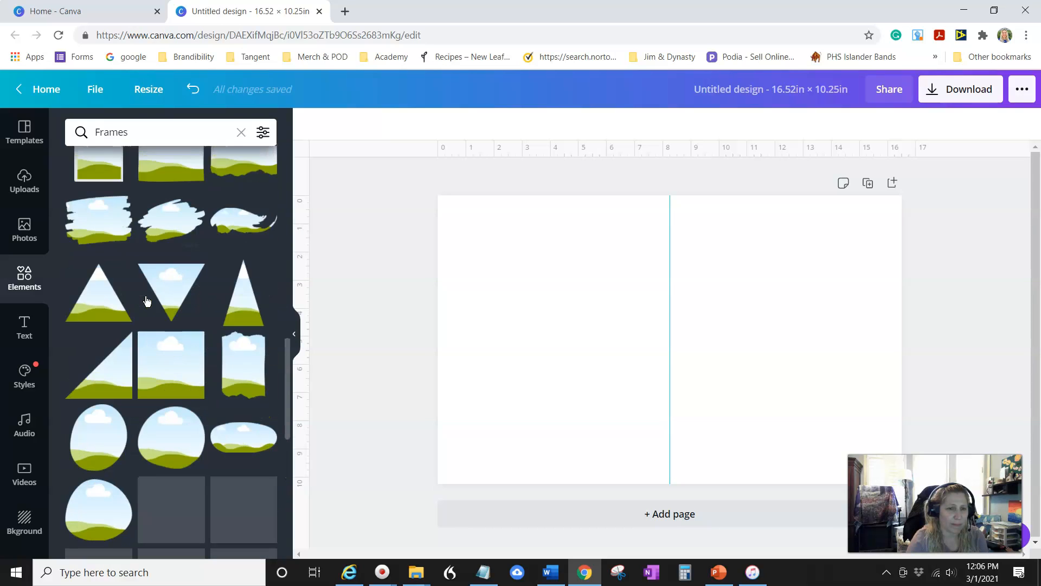
pyautogui.scroll(-5, 146, 297)
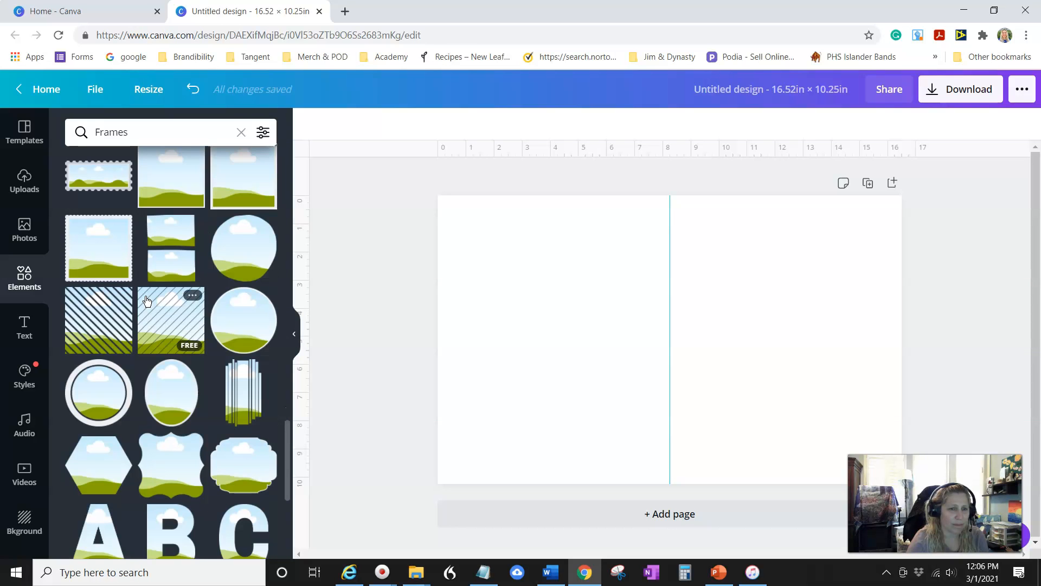
pyautogui.scroll(-4, 147, 300)
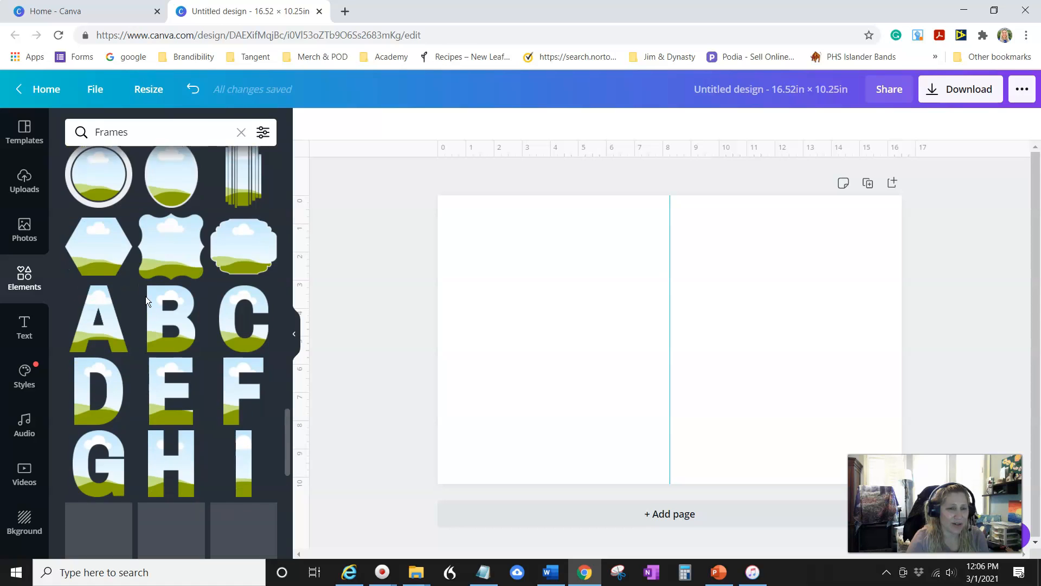
pyautogui.scroll(-3, 145, 296)
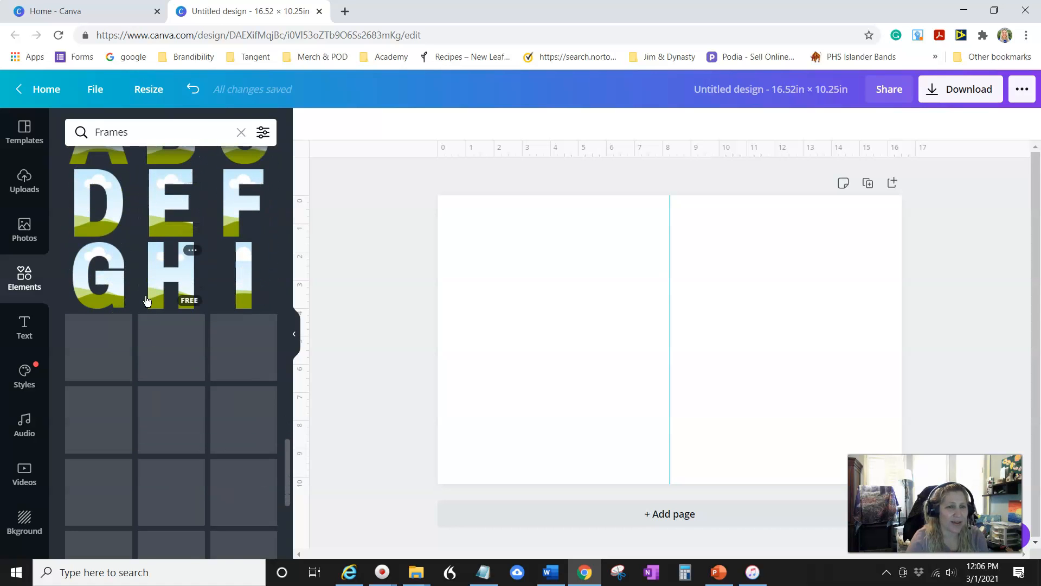
pyautogui.scroll(-3, 146, 304)
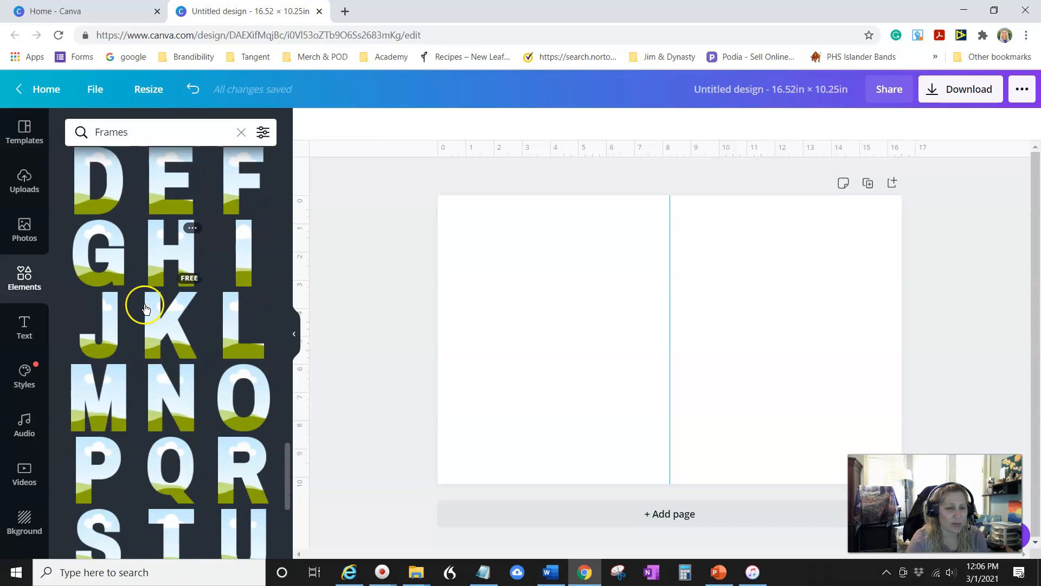
pyautogui.scroll(-5, 146, 309)
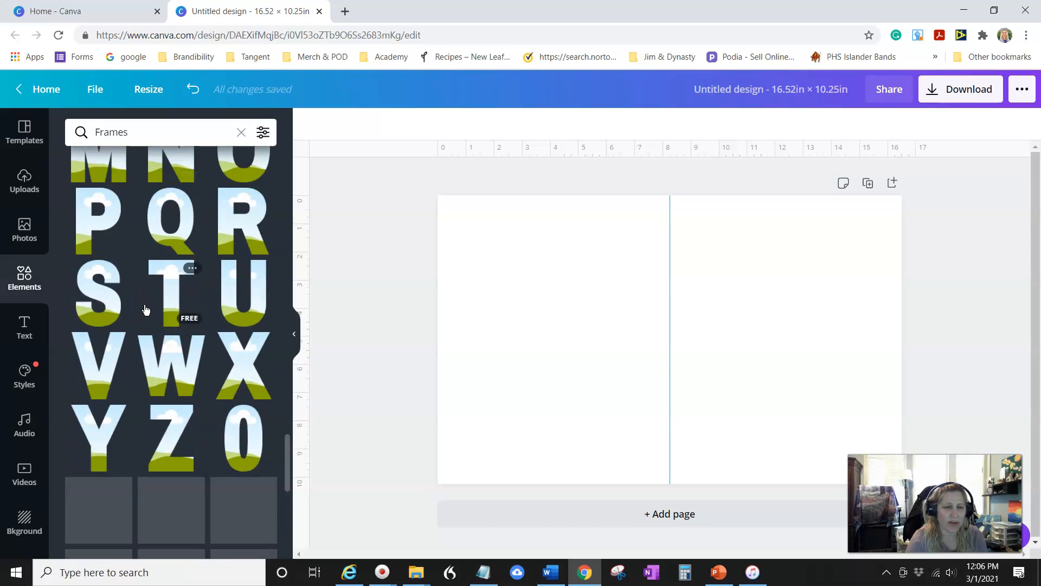
pyautogui.scroll(-2, 162, 368)
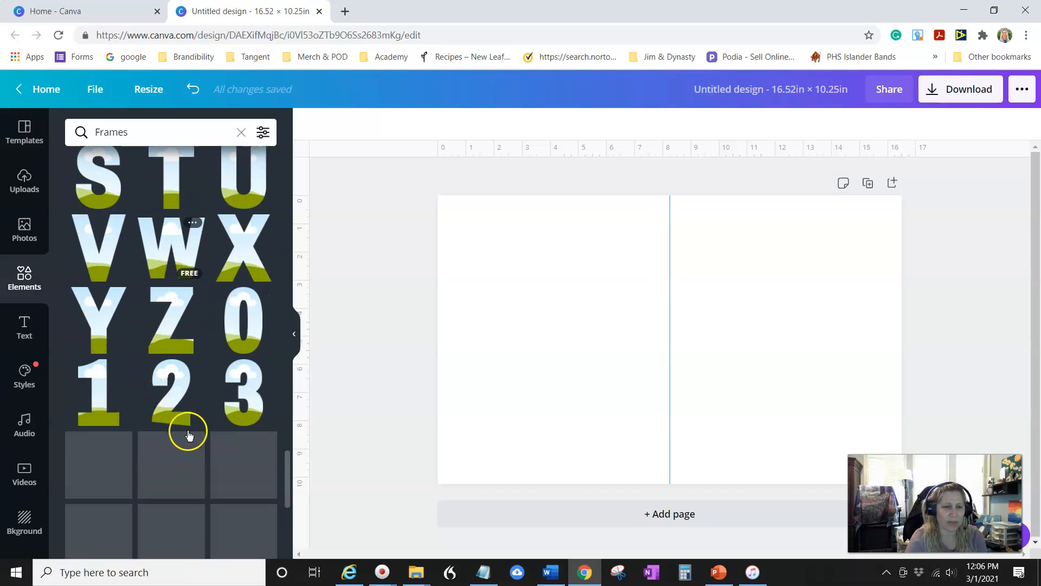
# - Add the number 2 frame, shrink it and place it in the upper part of the page's right half
pyautogui.click(177, 373)
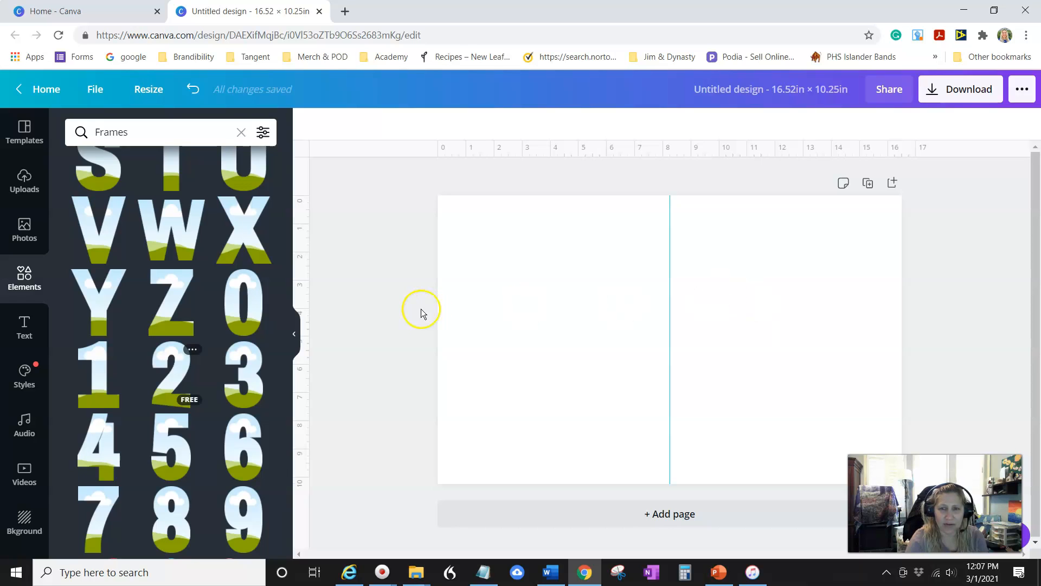
pyautogui.click(186, 361)
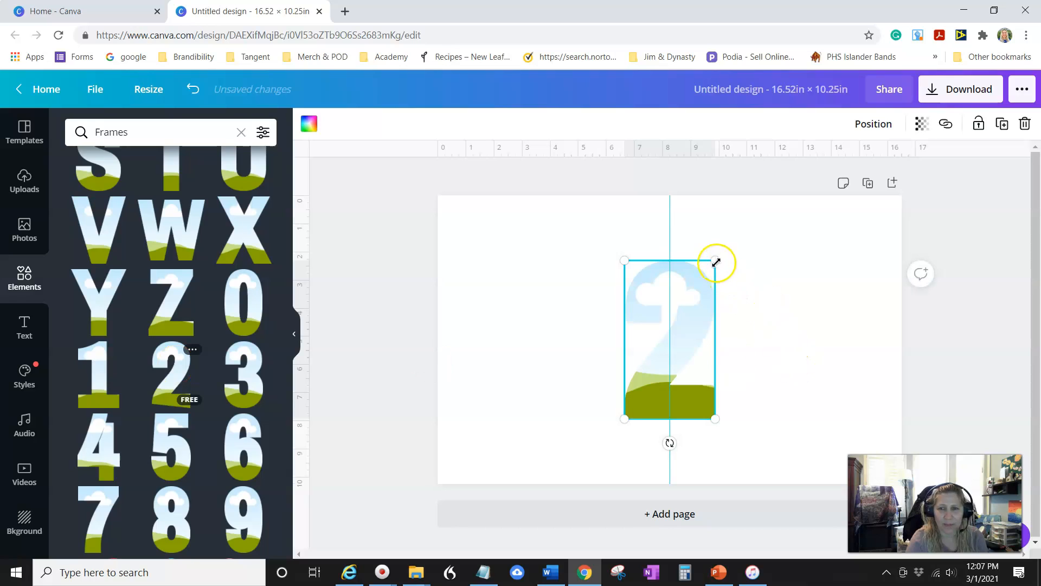
pyautogui.moveTo(670, 311); pyautogui.dragTo(673, 313)
pyautogui.moveTo(658, 349); pyautogui.dragTo(741, 268)
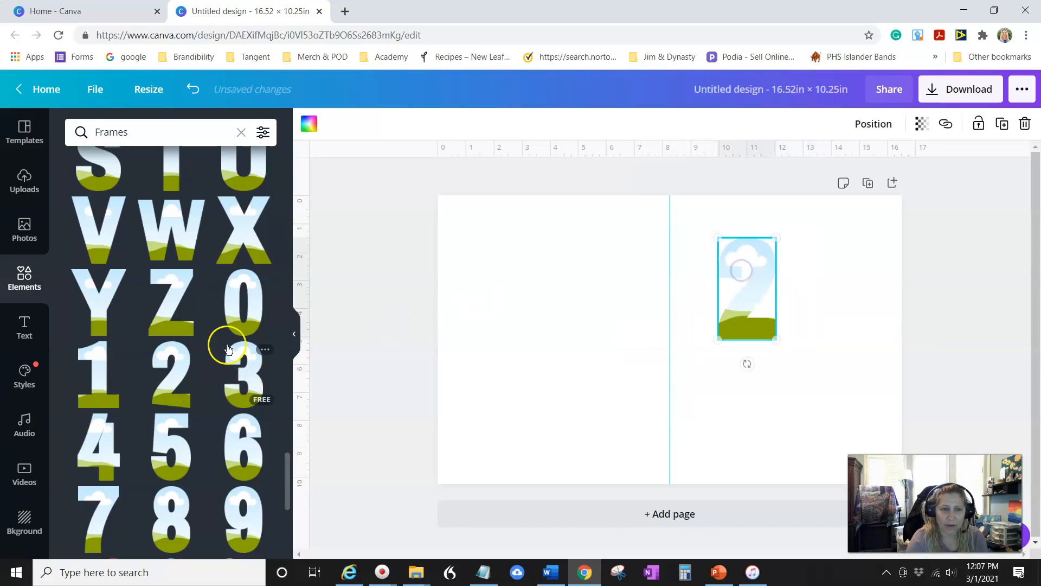
# - Add the number 0 frame, shrink it to the height of the 2 and align it to the right of the 2
pyautogui.click(244, 317)
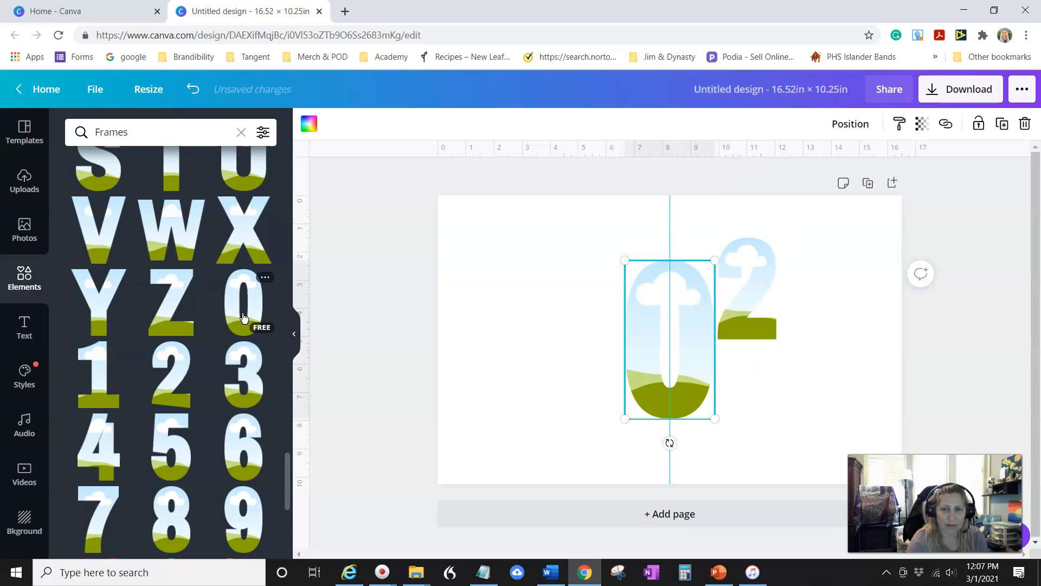
pyautogui.moveTo(686, 296)
pyautogui.mouseDown()
pyautogui.moveTo(672, 319)
pyautogui.moveTo(683, 309)
pyautogui.mouseUp()
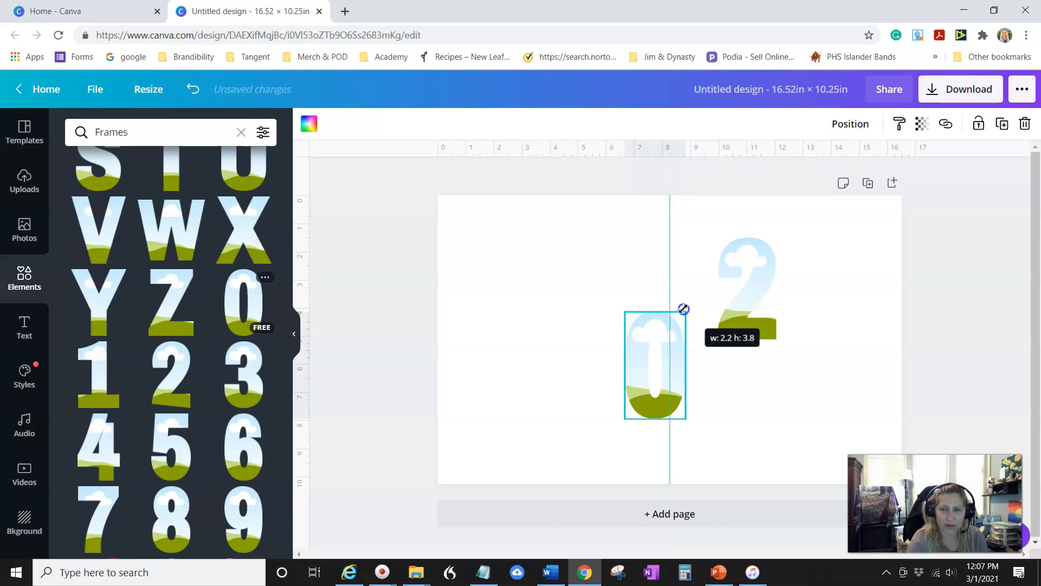
pyautogui.moveTo(656, 353); pyautogui.dragTo(827, 272)
pyautogui.moveTo(802, 235); pyautogui.dragTo(806, 238)
pyautogui.moveTo(822, 287); pyautogui.dragTo(823, 287)
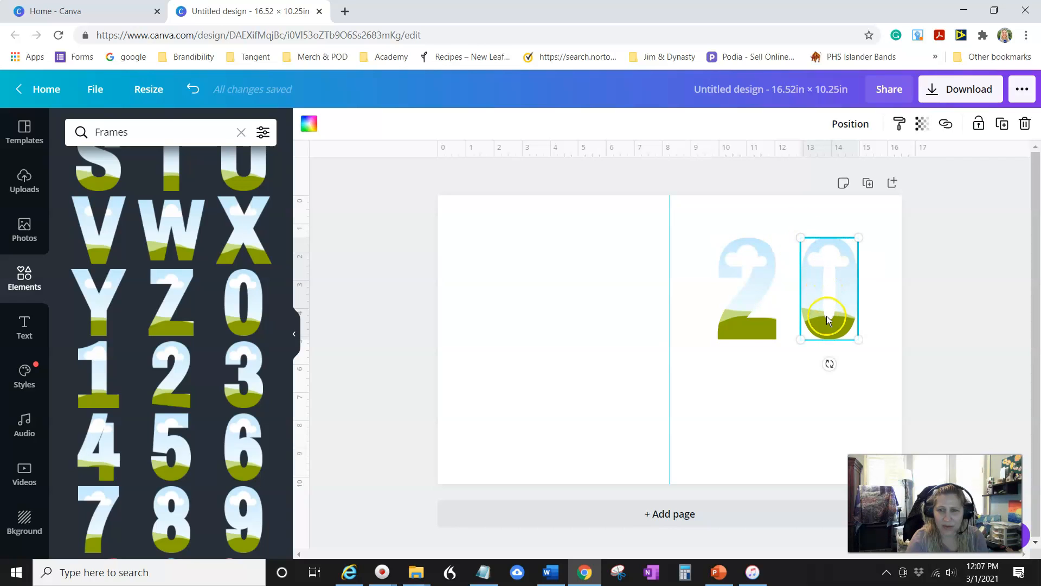
# - Copy and paste the number 2 frame and position the duplicate directly below the original
pyautogui.moveTo(179, 373)
pyautogui.mouseDown()
pyautogui.moveTo(586, 388)
pyautogui.moveTo(510, 423)
pyautogui.moveTo(260, 362)
pyautogui.moveTo(179, 373)
pyautogui.mouseUp()
pyautogui.click(742, 296)
pyautogui.rightClick(738, 293)
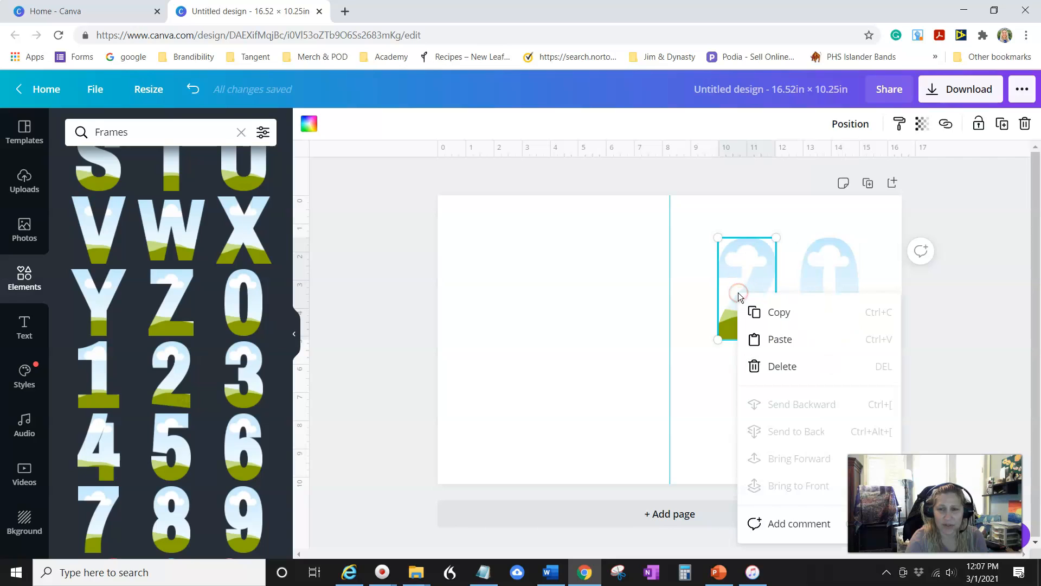
pyautogui.click(775, 315)
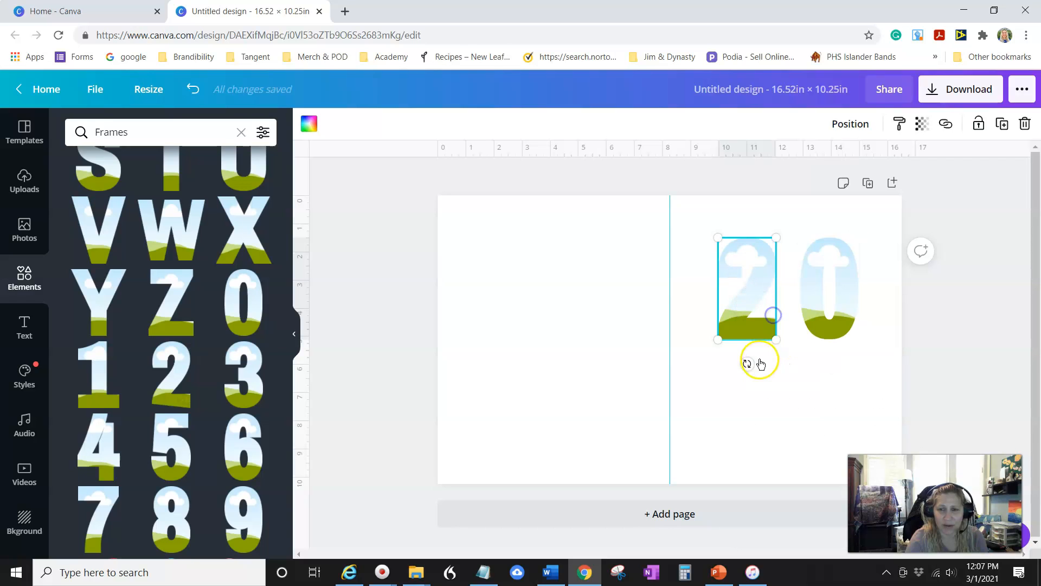
pyautogui.rightClick(731, 374)
pyautogui.click(755, 375)
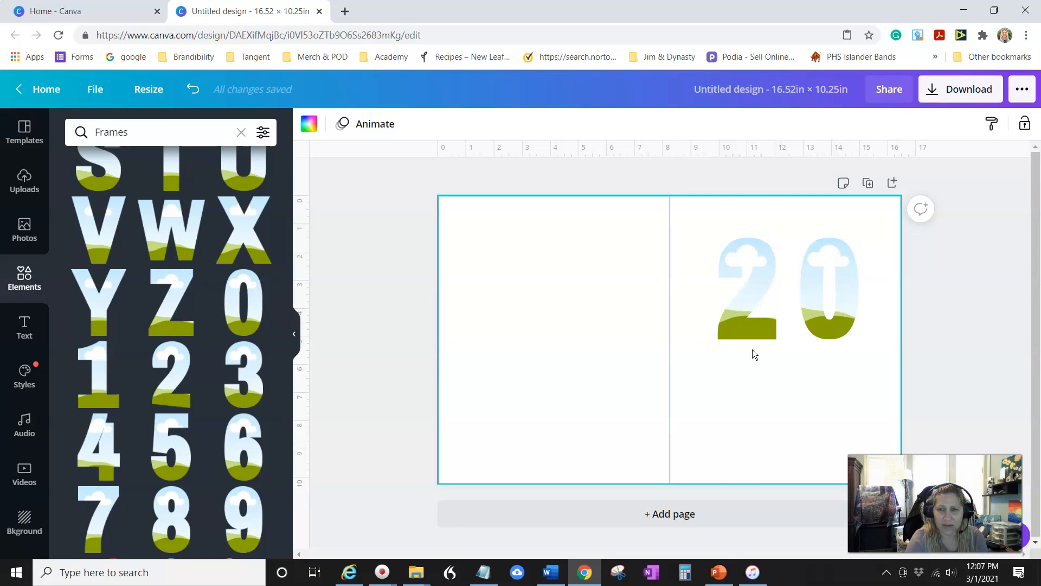
pyautogui.click(758, 308)
pyautogui.moveTo(751, 326); pyautogui.dragTo(747, 399)
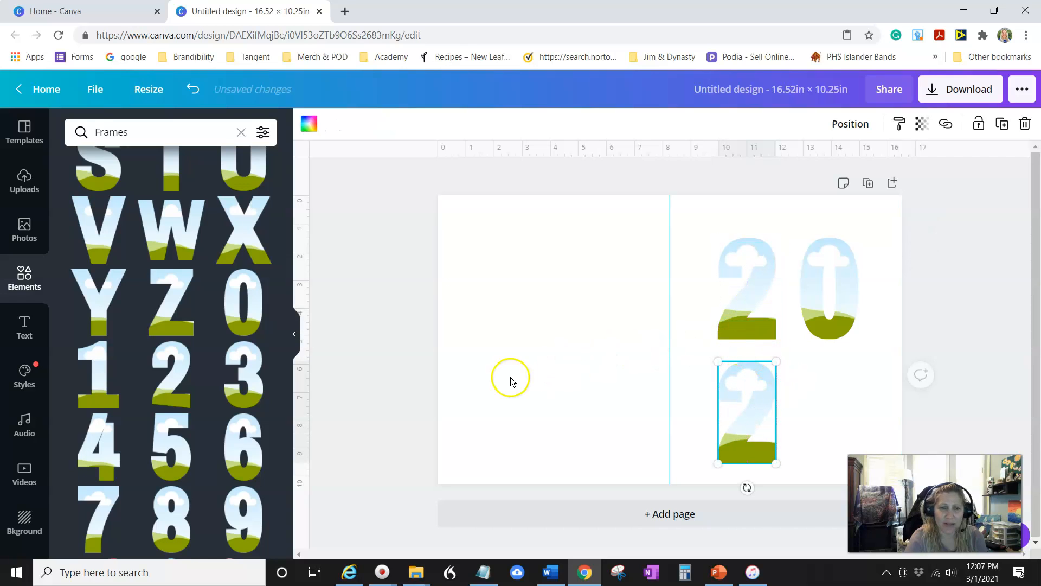
# - Add the number 1 frame beside the lower 2, match its height to that 2 and align it under the 0
pyautogui.moveTo(104, 372); pyautogui.dragTo(843, 404)
pyautogui.moveTo(818, 400); pyautogui.dragTo(819, 383)
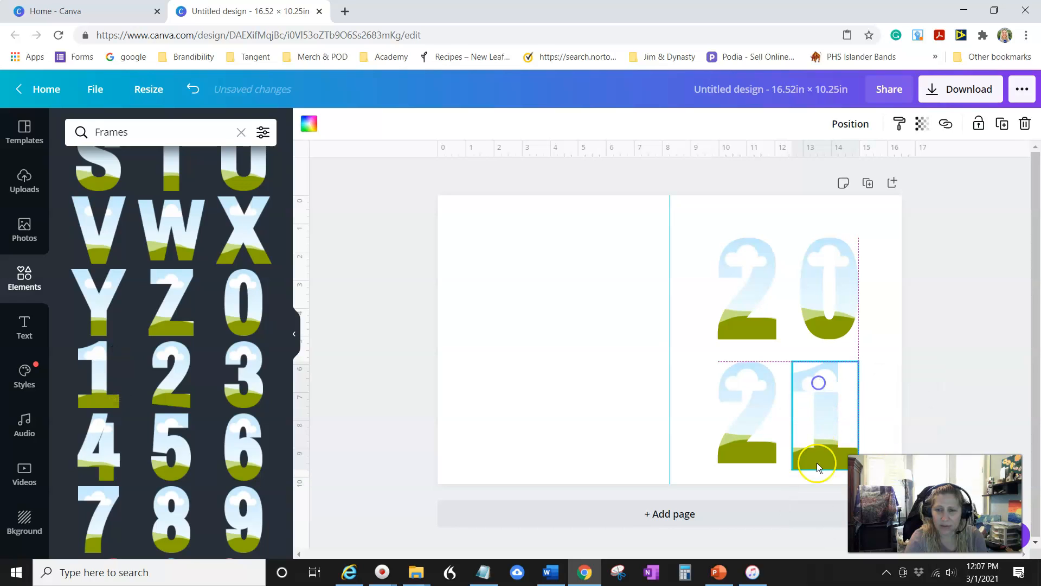
pyautogui.moveTo(792, 469); pyautogui.dragTo(796, 463)
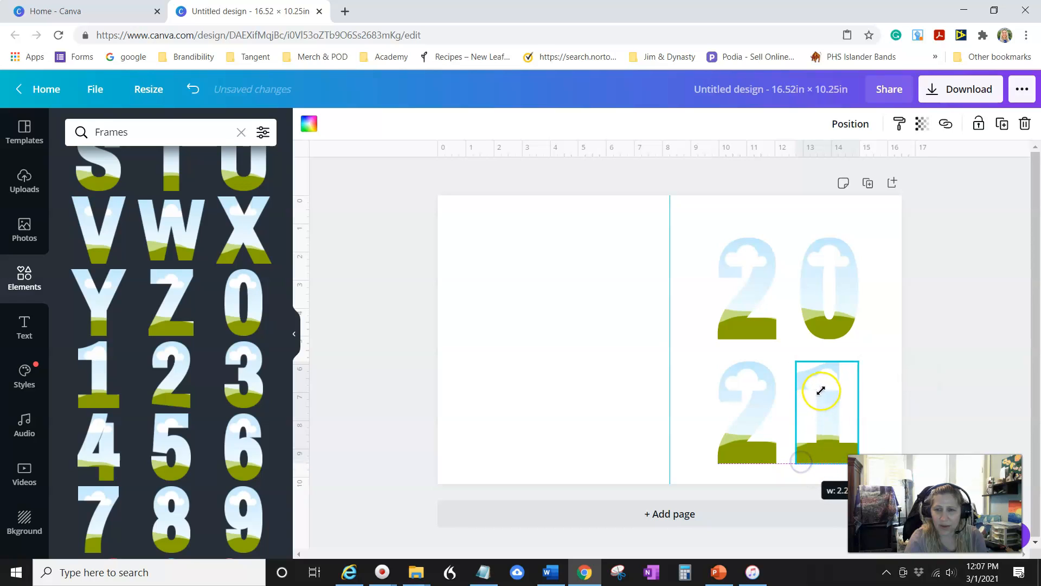
pyautogui.click(823, 396)
pyautogui.moveTo(831, 398); pyautogui.dragTo(825, 396)
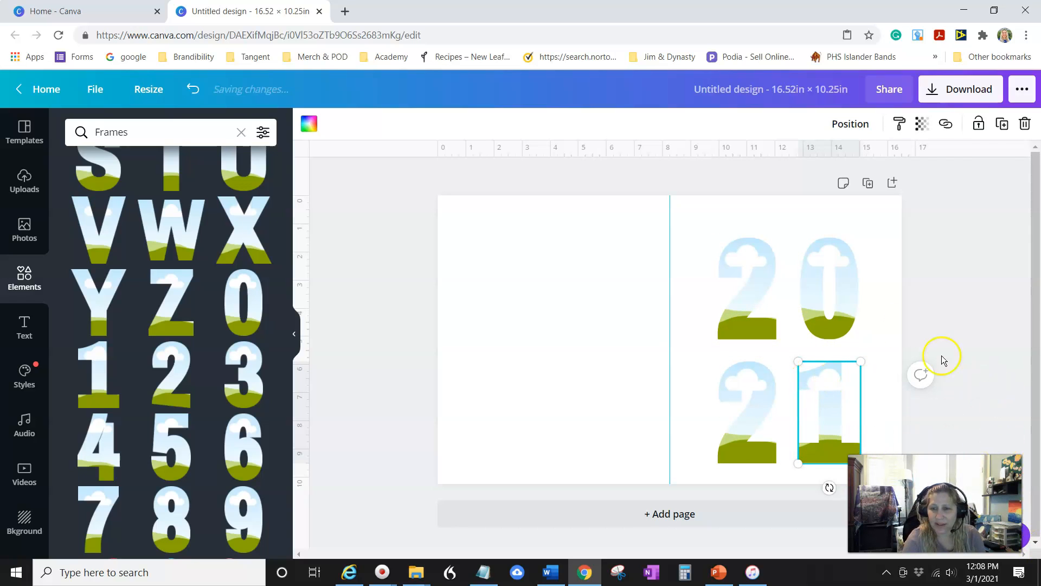
# - Select all four number frames and nudge them up and slightly left until they are vertically centred on the page
pyautogui.moveTo(701, 217); pyautogui.dragTo(898, 487)
pyautogui.press('Up')
pyautogui.press('Up')
pyautogui.press('Up')
pyautogui.press('Up')
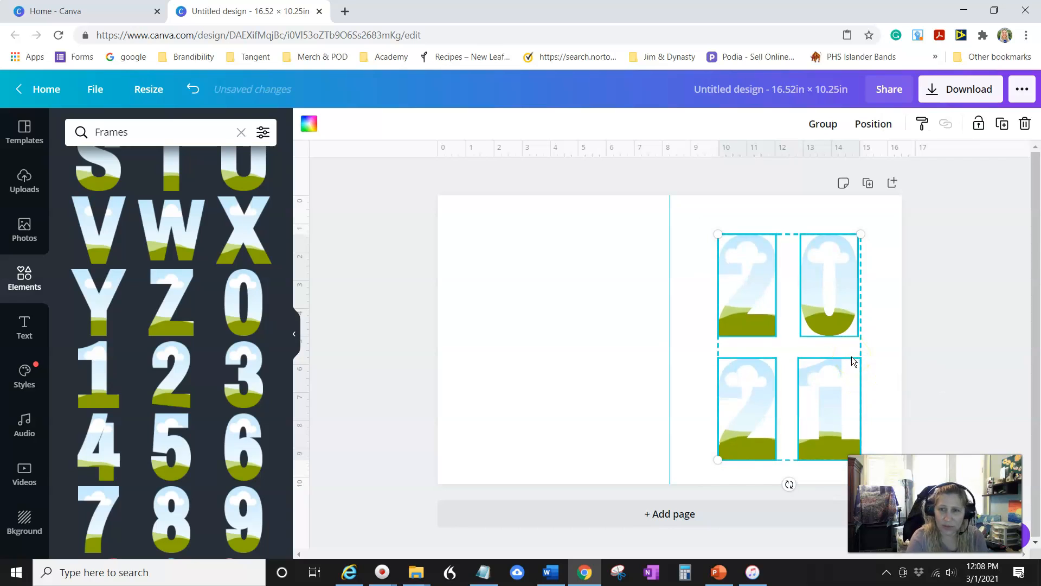
pyautogui.press('Left')
pyautogui.press('Left')
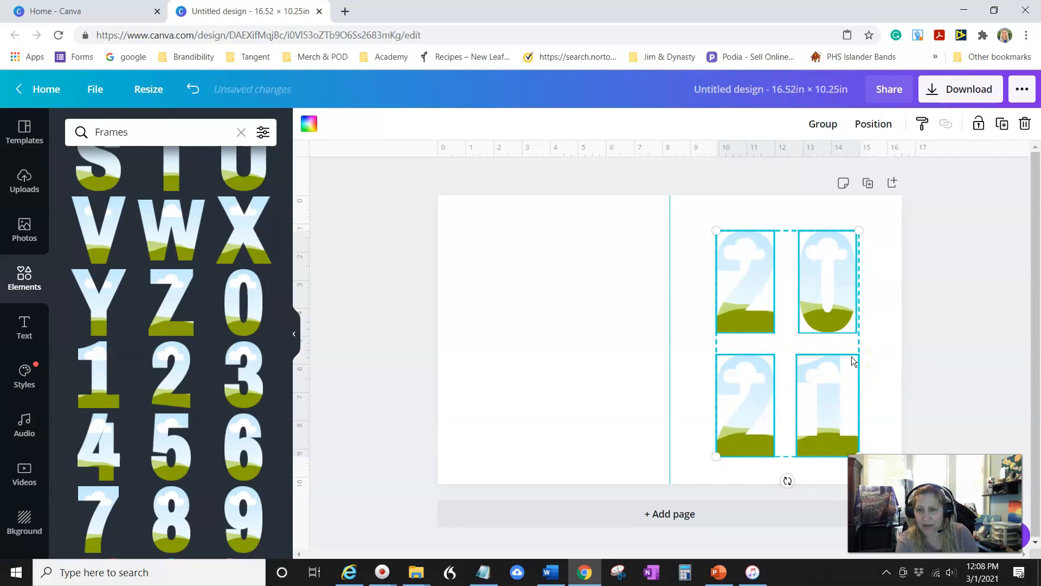
pyautogui.press('Up')
pyautogui.press('Up')
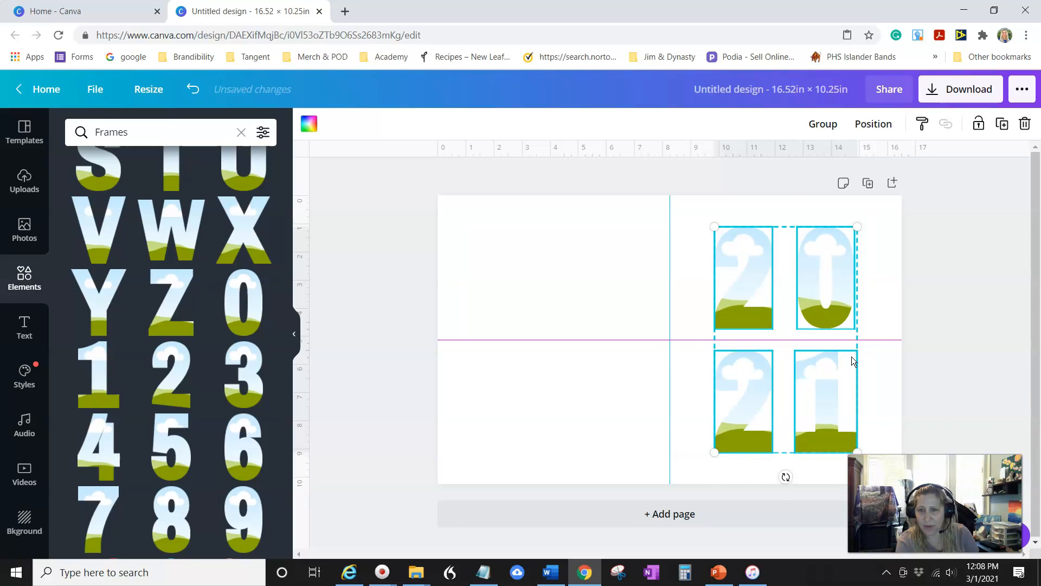
pyautogui.press('Left')
pyautogui.press('Right')
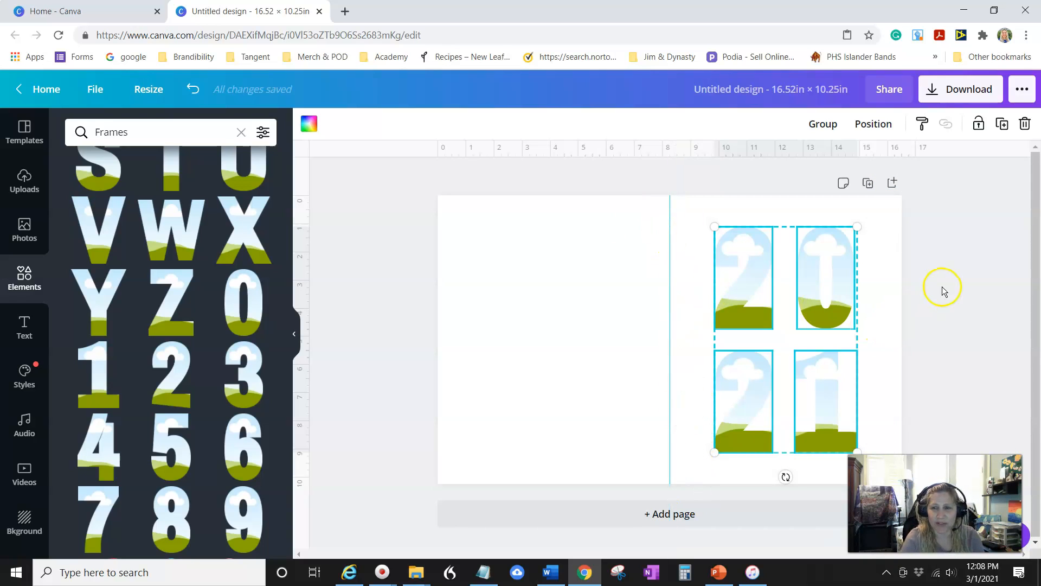
pyautogui.click(375, 205)
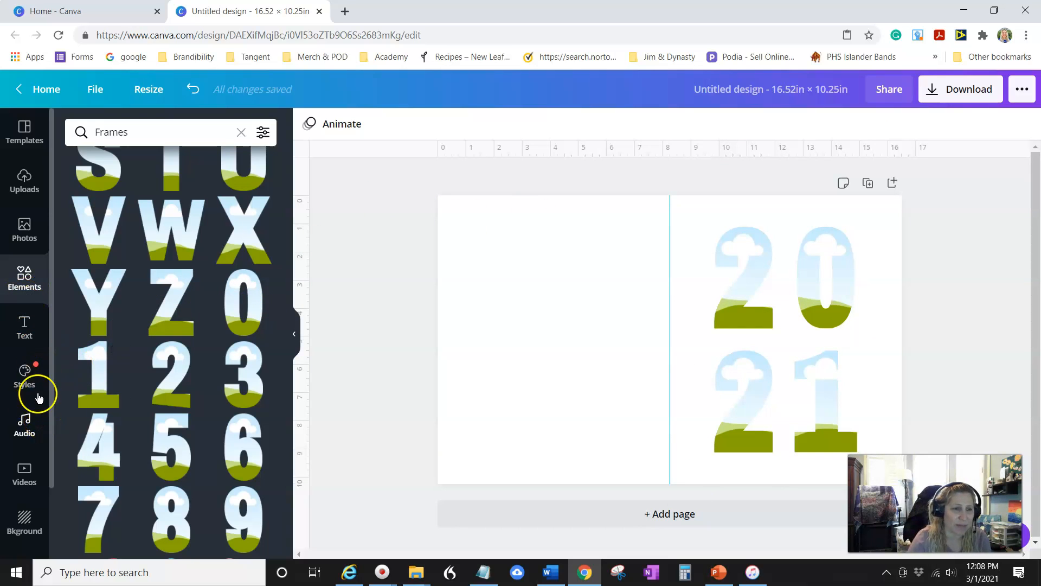
# - Search the photo library for "beach"
pyautogui.click(25, 235)
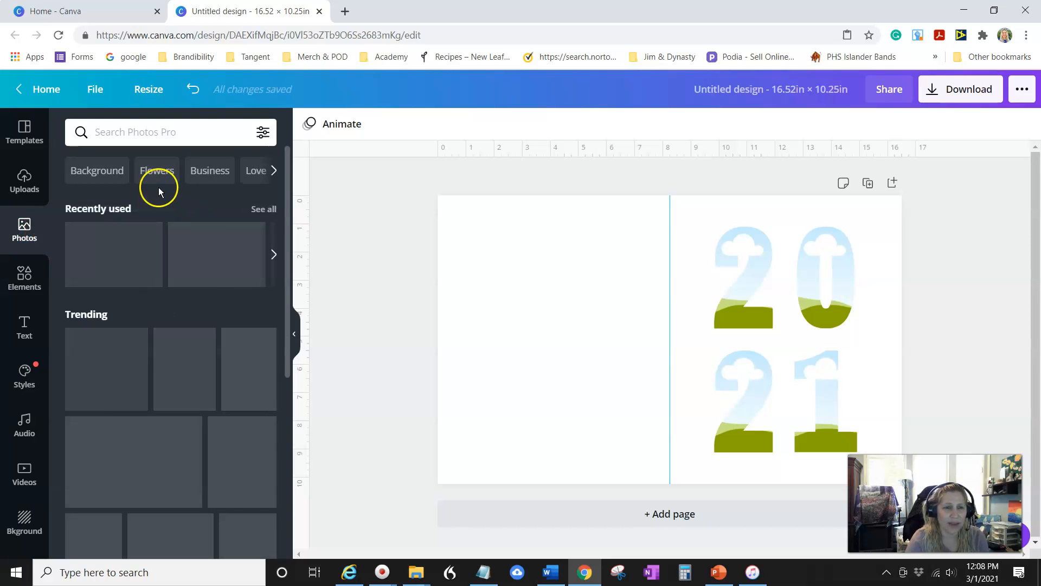
pyautogui.scroll(-3, 168, 304)
pyautogui.click(147, 130)
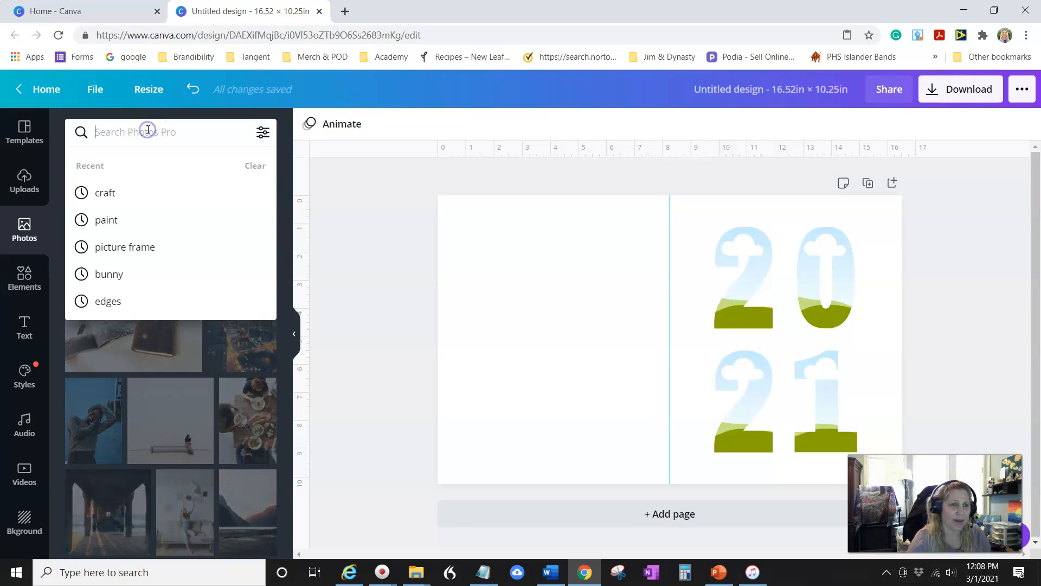
pyautogui.write('beach')
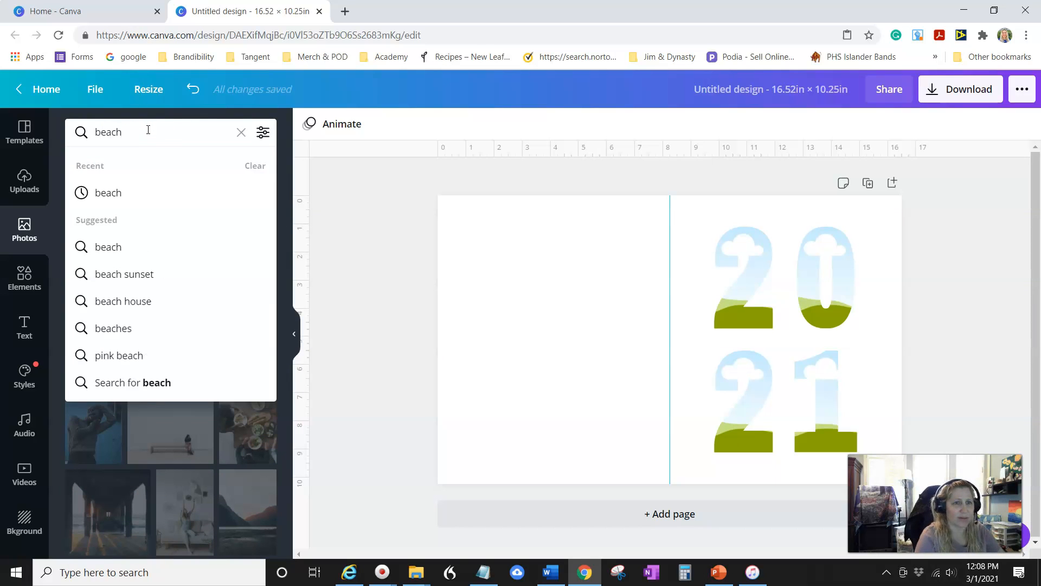
pyautogui.press('Return')
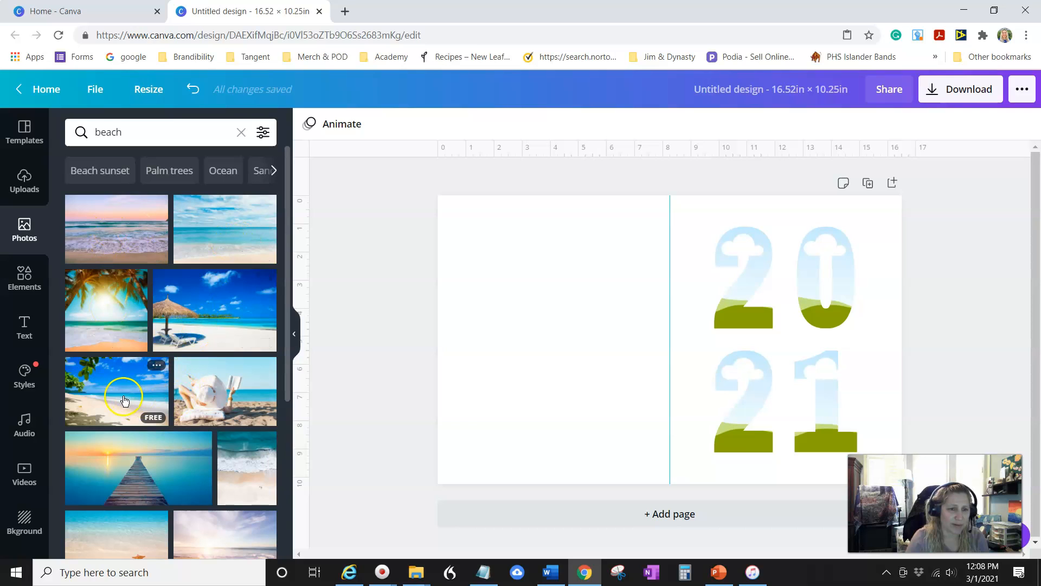
# - Fill the upper number 2 frame with the sandy beach and blue sky photo and shift the frame slightly down
pyautogui.moveTo(774, 348); pyautogui.dragTo(744, 307)
pyautogui.click(746, 259)
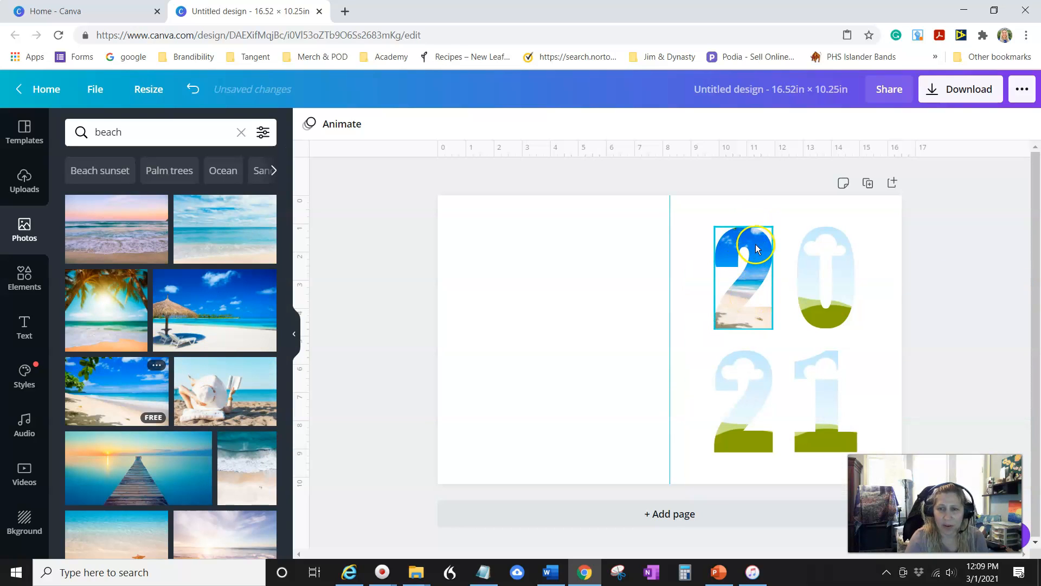
pyautogui.moveTo(756, 261); pyautogui.dragTo(754, 247)
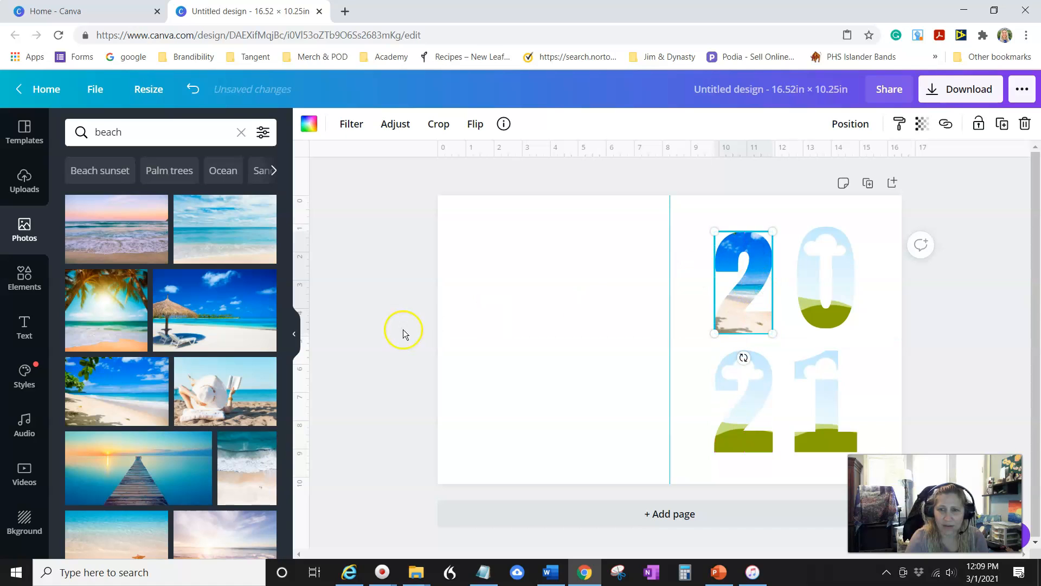
# - Search the photos for "sunset" and fill the number 0 frame with the teal and orange sunset photo
pyautogui.click(134, 136)
pyautogui.write('sun')
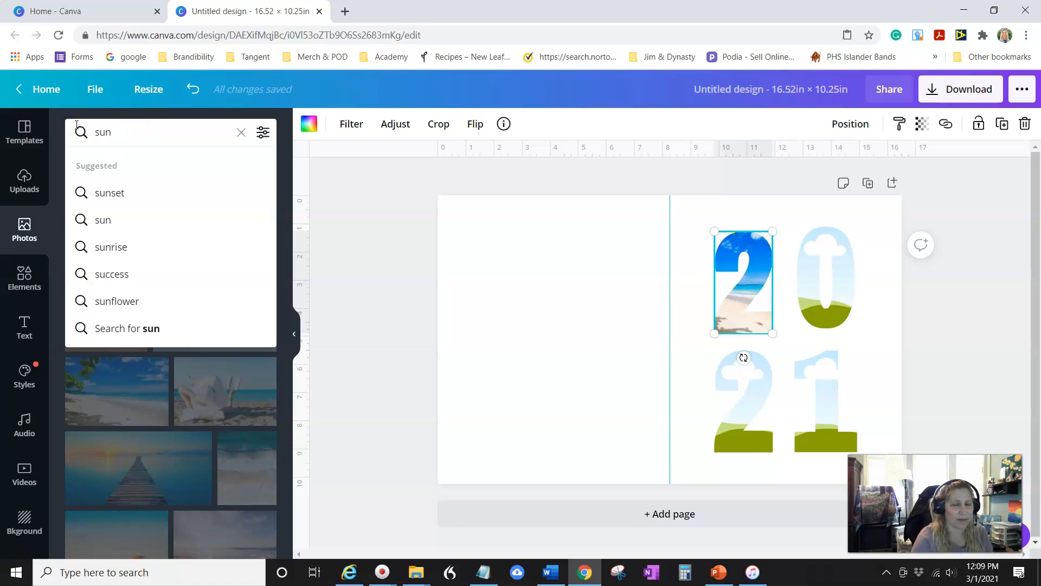
pyautogui.click(120, 192)
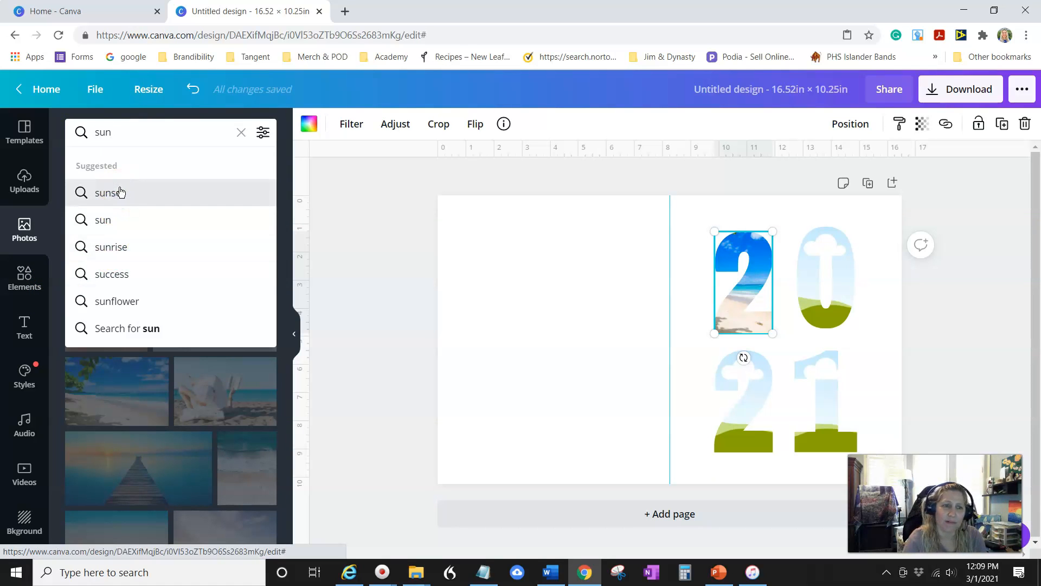
pyautogui.click(130, 198)
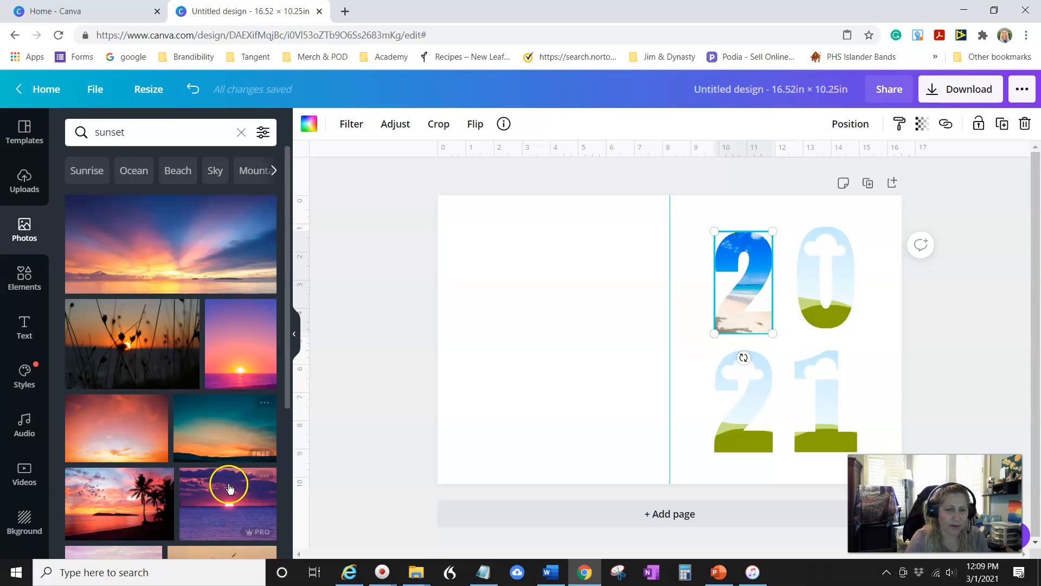
pyautogui.moveTo(588, 392); pyautogui.dragTo(809, 302)
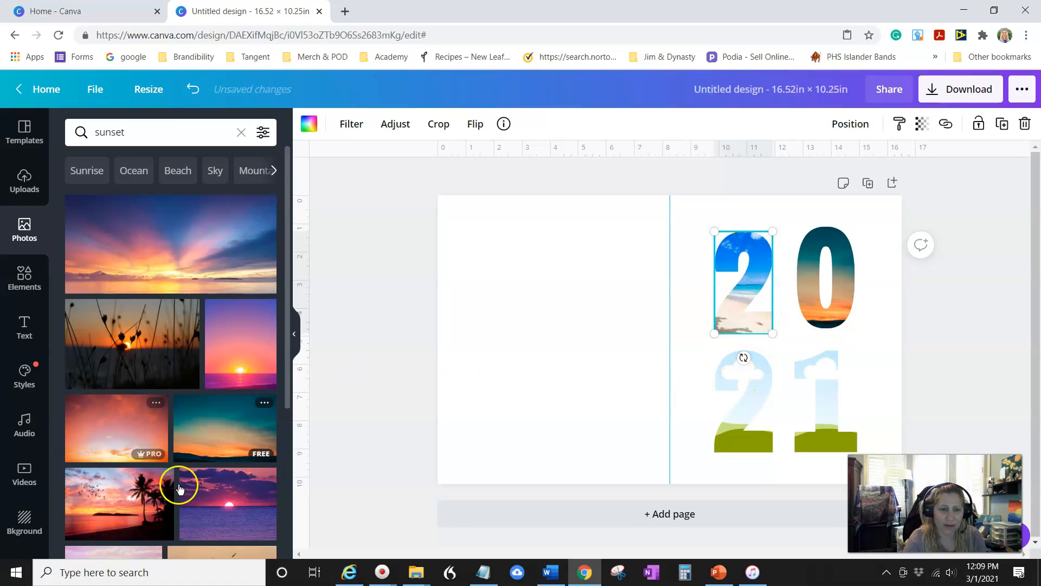
# - Fill the lower number 2 frame with the purple and orange sunset photo from further down the results
pyautogui.scroll(-4, 151, 439)
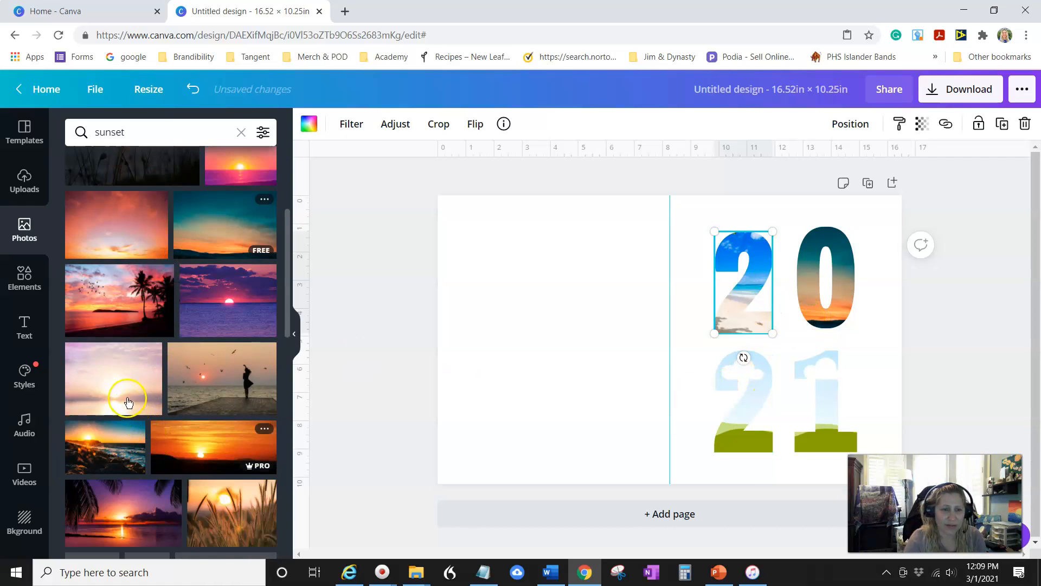
pyautogui.scroll(-3, 145, 428)
pyautogui.scroll(-5, 141, 448)
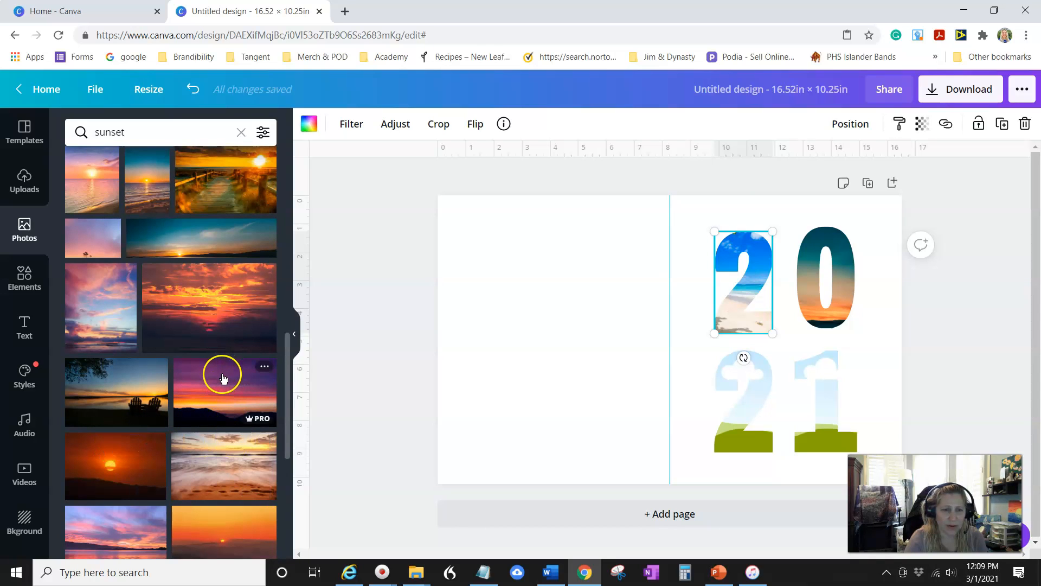
pyautogui.moveTo(222, 378); pyautogui.dragTo(719, 371)
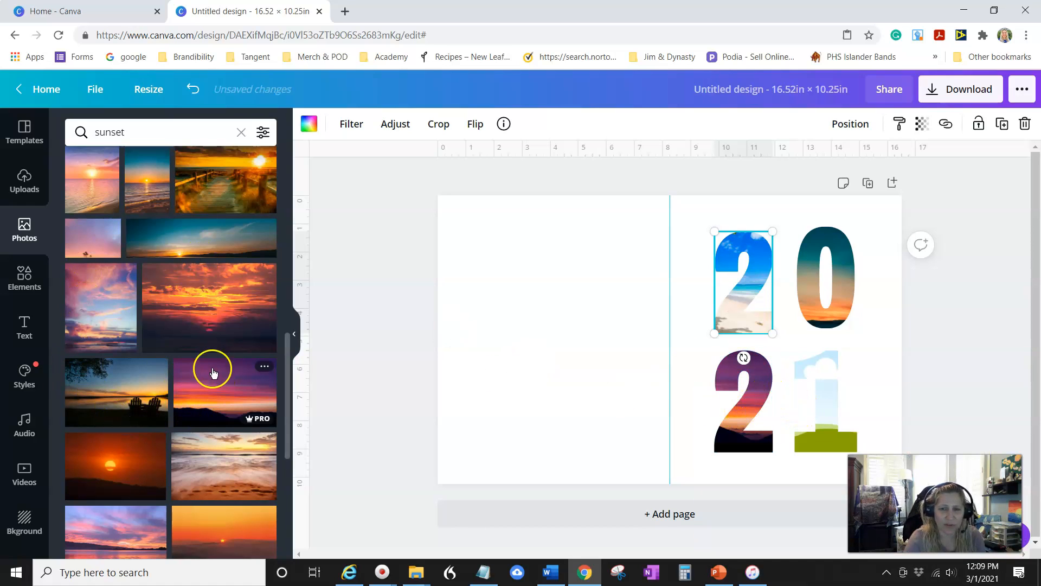
# - Search the photos for "forrest" and fill the number 1 frame with the green forest path photo
pyautogui.scroll(-6, 146, 414)
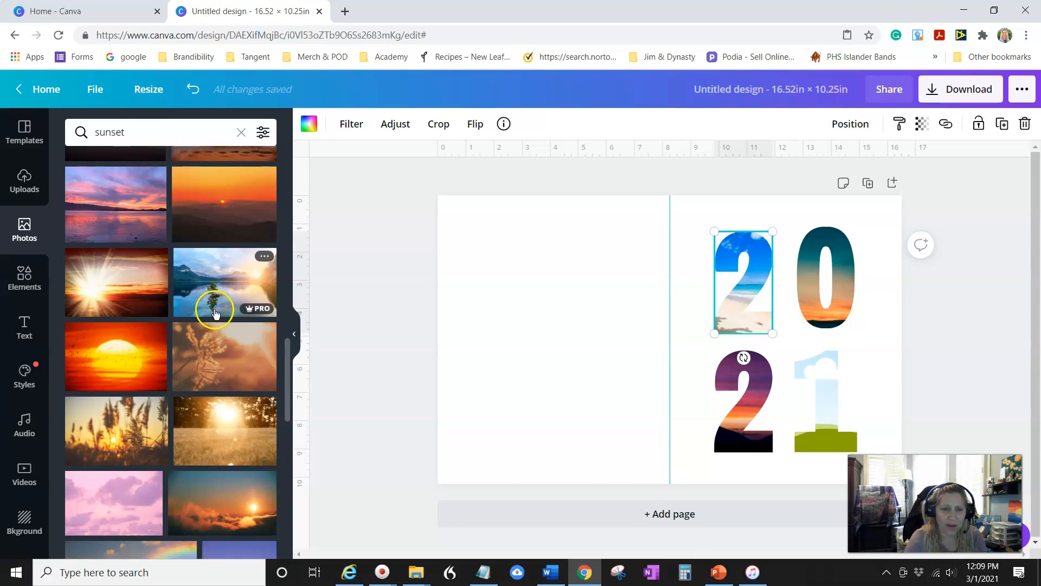
pyautogui.click(95, 131)
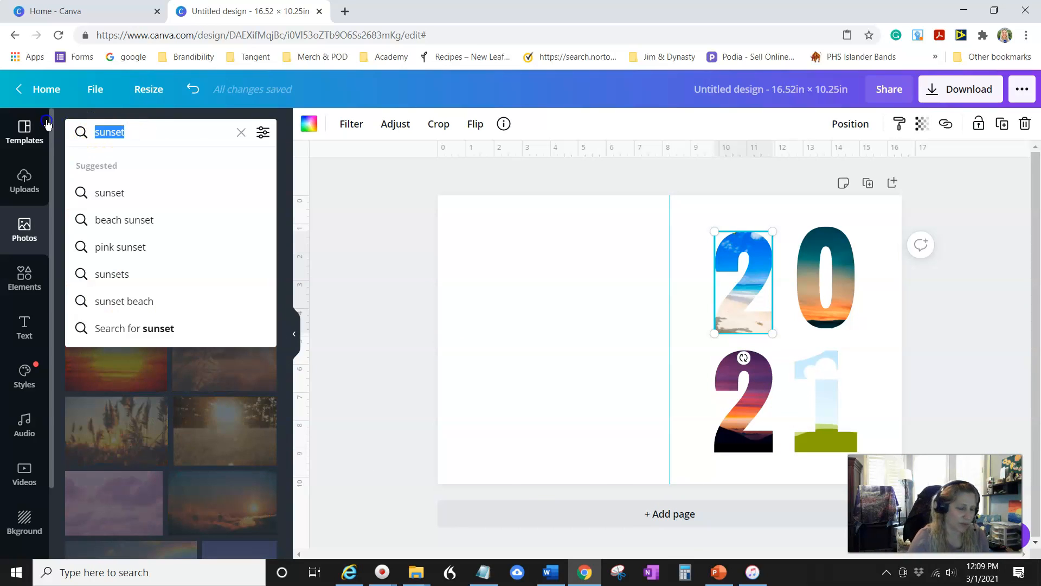
pyautogui.write('forrest')
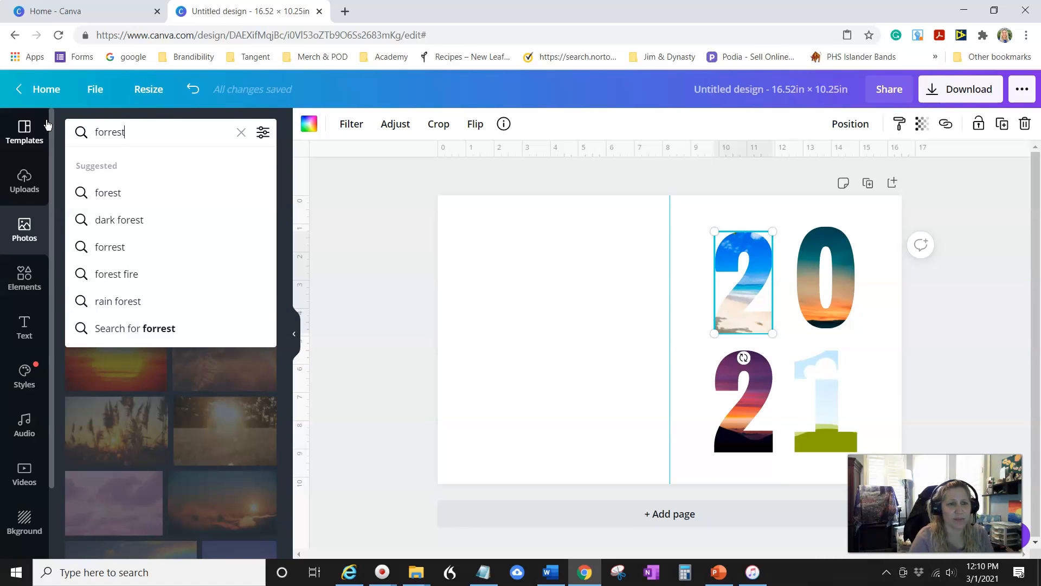
pyautogui.press('Return')
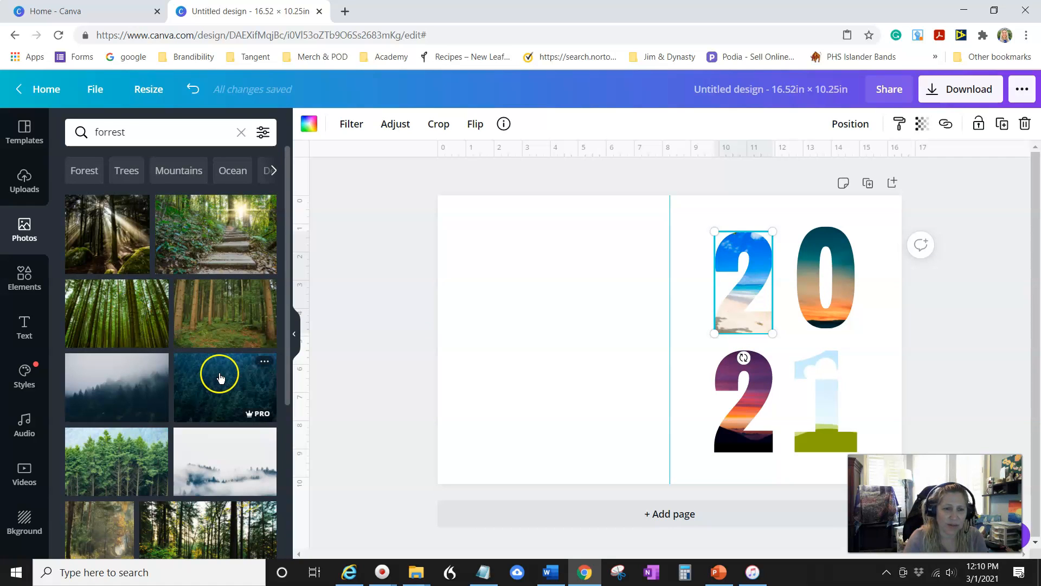
pyautogui.scroll(-1, 184, 337)
pyautogui.scroll(-5, 184, 336)
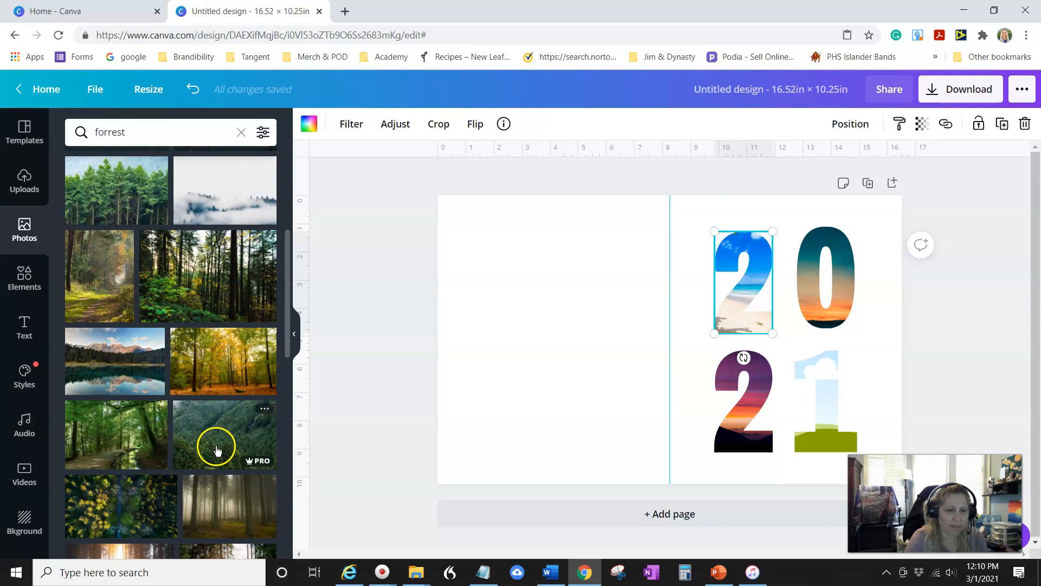
pyautogui.moveTo(105, 417); pyautogui.dragTo(822, 399)
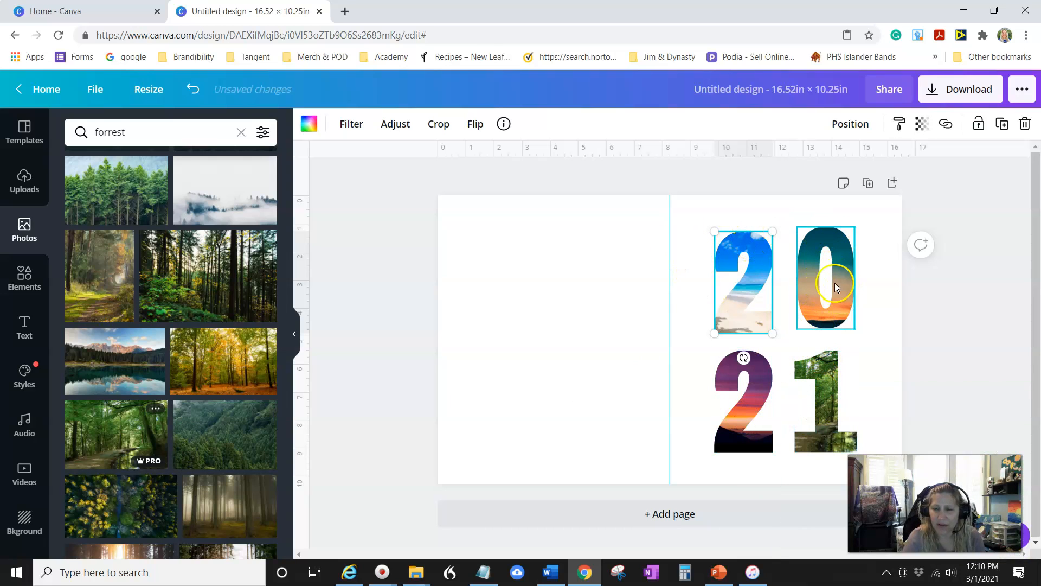
# - Replace the photo in the number 0 frame with the landscape of green hills and blue mountains
pyautogui.click(805, 281)
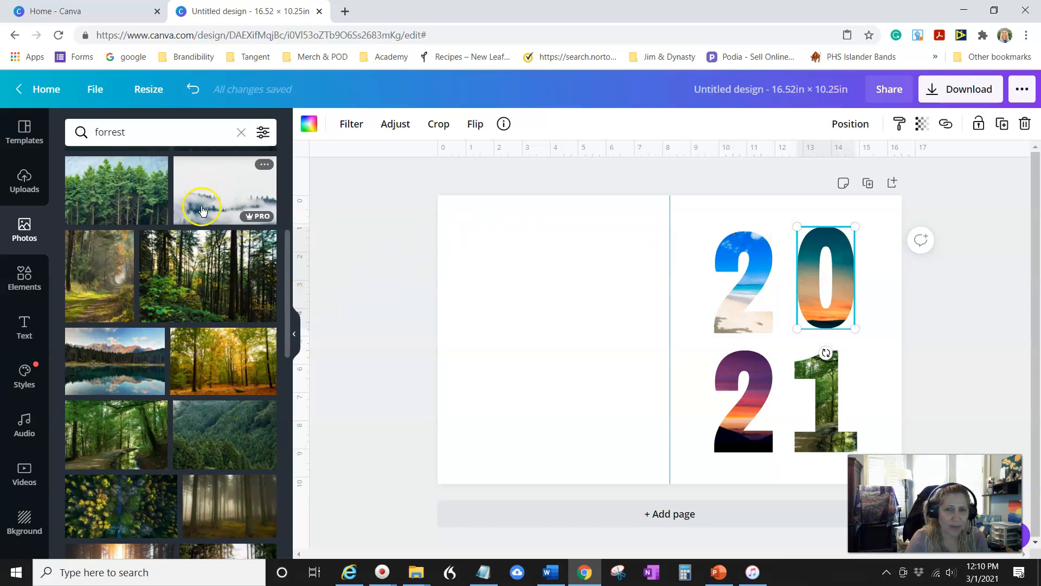
pyautogui.scroll(-5, 179, 361)
pyautogui.scroll(-2, 181, 368)
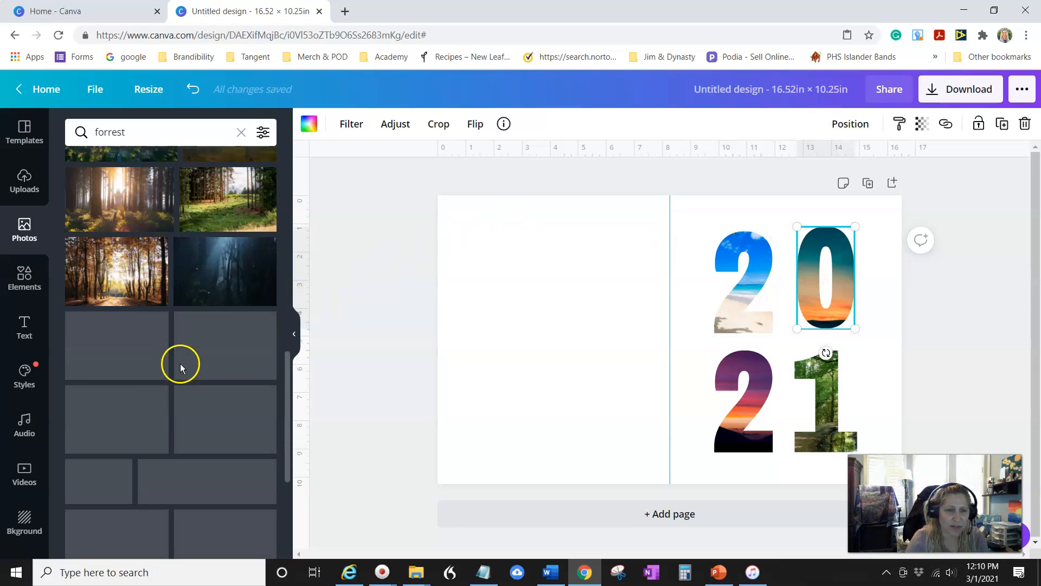
pyautogui.scroll(-1, 178, 364)
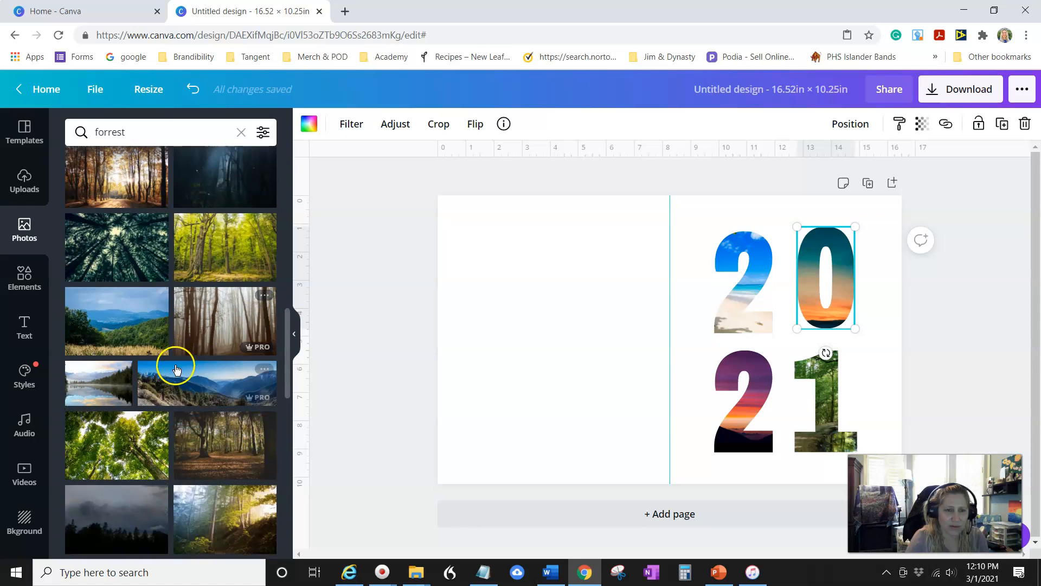
pyautogui.moveTo(120, 338); pyautogui.dragTo(806, 297)
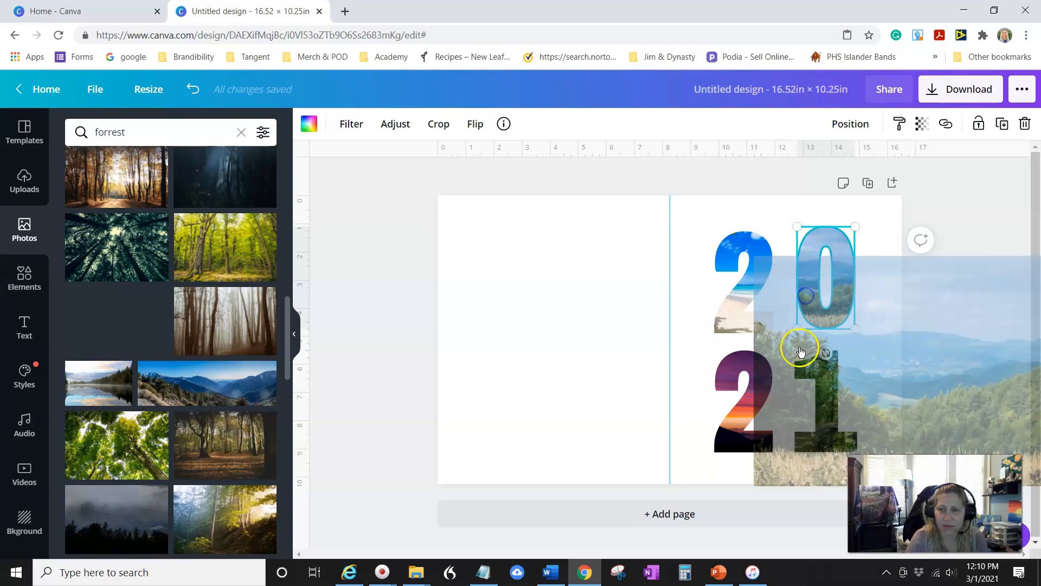
pyautogui.moveTo(801, 352); pyautogui.dragTo(793, 390)
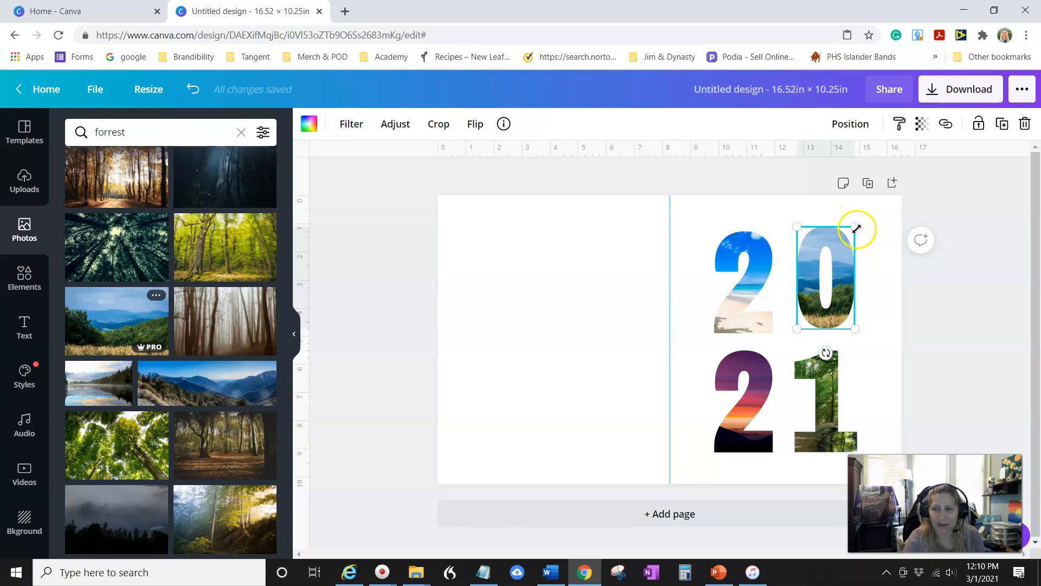
# - Resize the number 0 frame from its corners to align it with the height of the upper 2 and the edge of the 1
pyautogui.moveTo(848, 230); pyautogui.dragTo(845, 236)
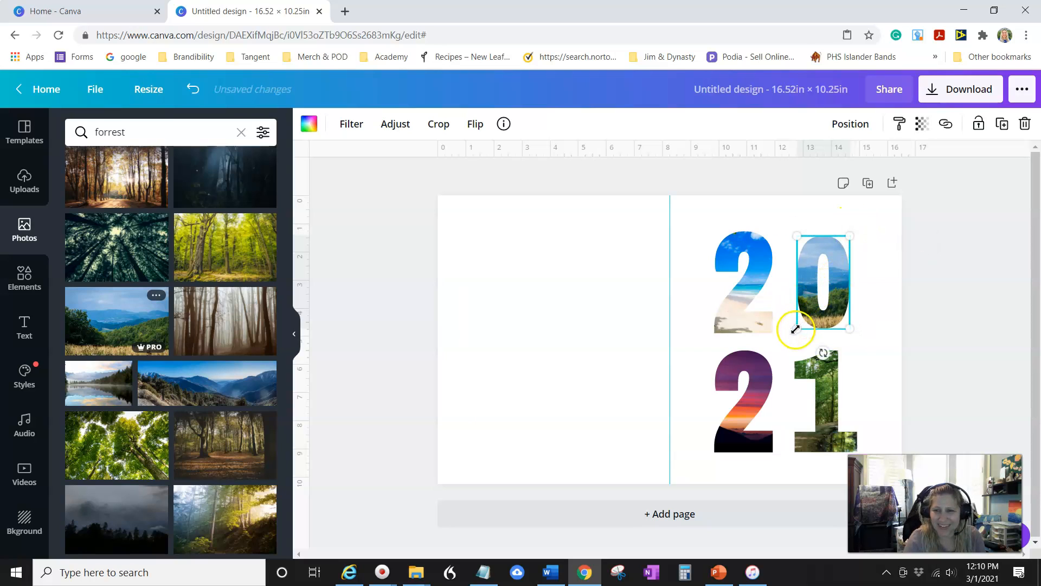
pyautogui.moveTo(791, 334); pyautogui.dragTo(793, 333)
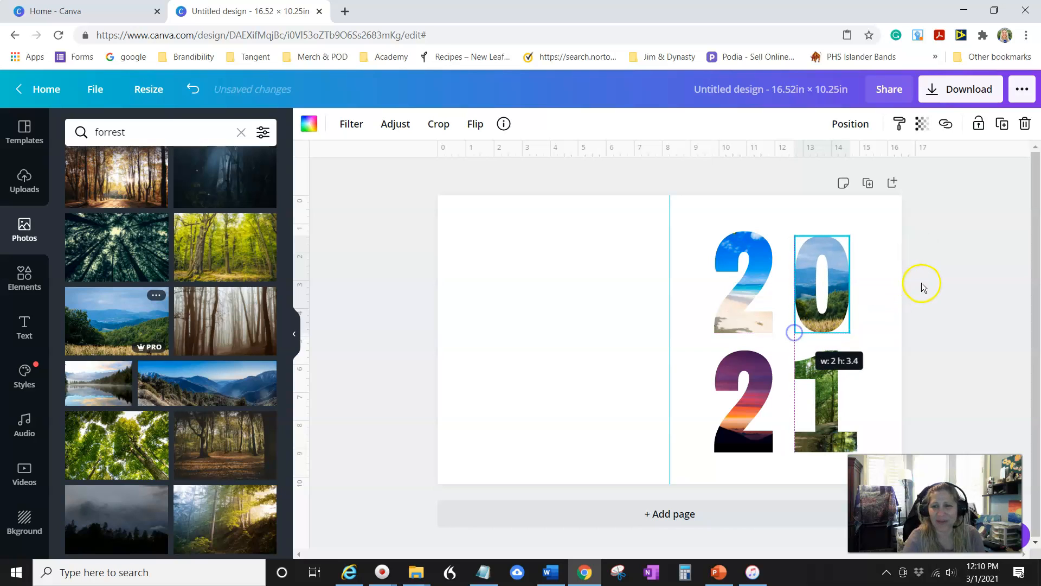
pyautogui.moveTo(857, 230); pyautogui.dragTo(861, 231)
pyautogui.click(1005, 320)
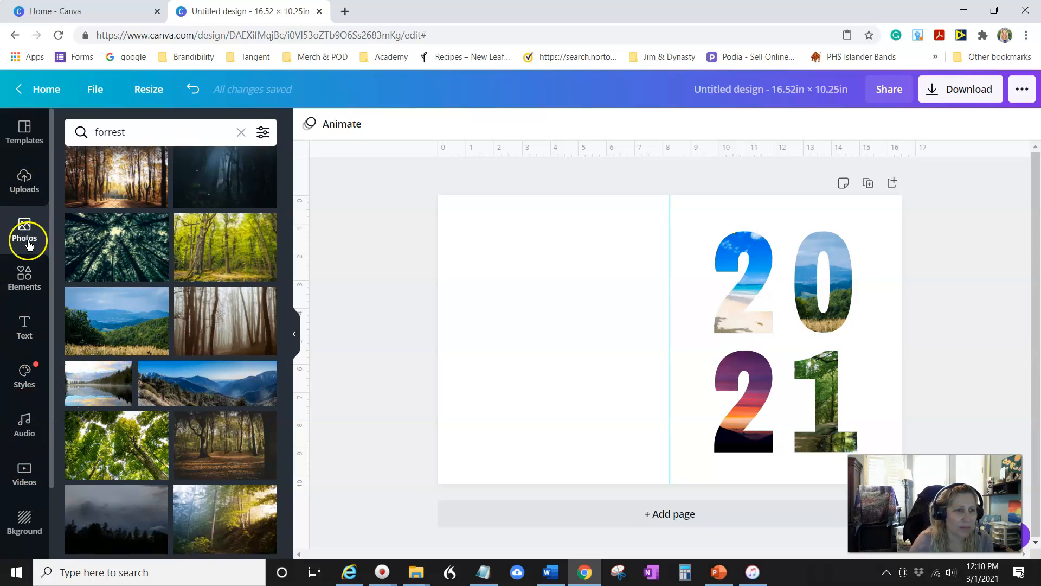
# - Search the elements for "square"
pyautogui.click(21, 277)
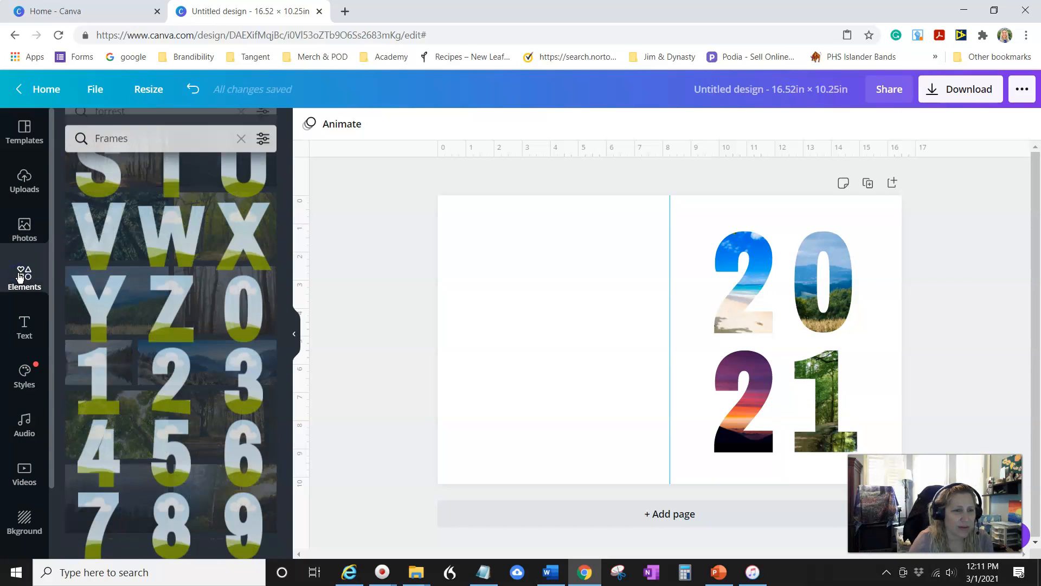
pyautogui.click(174, 132)
pyautogui.write('square')
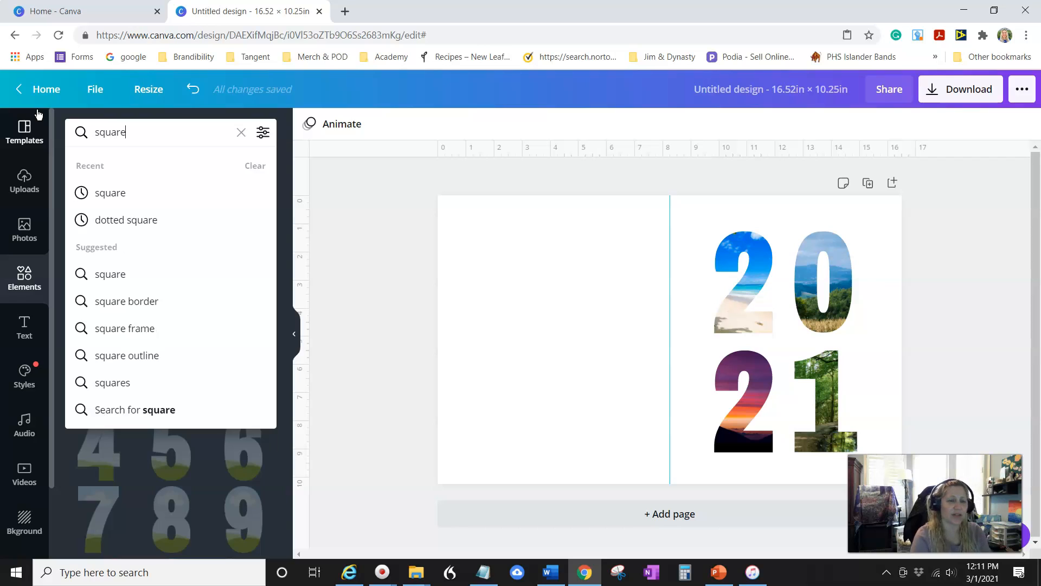
pyautogui.press('Return')
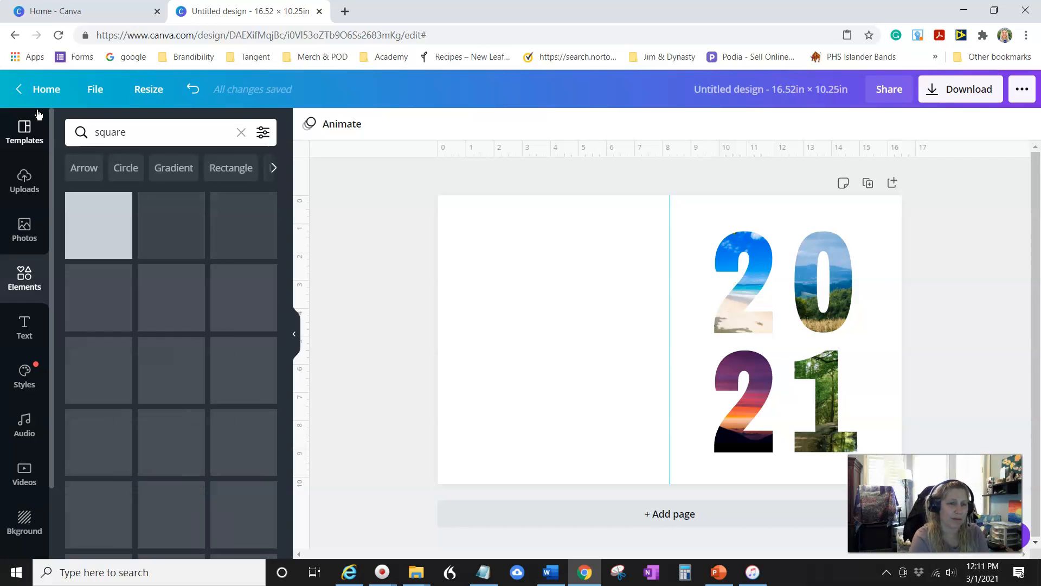
# - Search the elements for "rectangle" and add the solid rectangle to the page
pyautogui.click(138, 138)
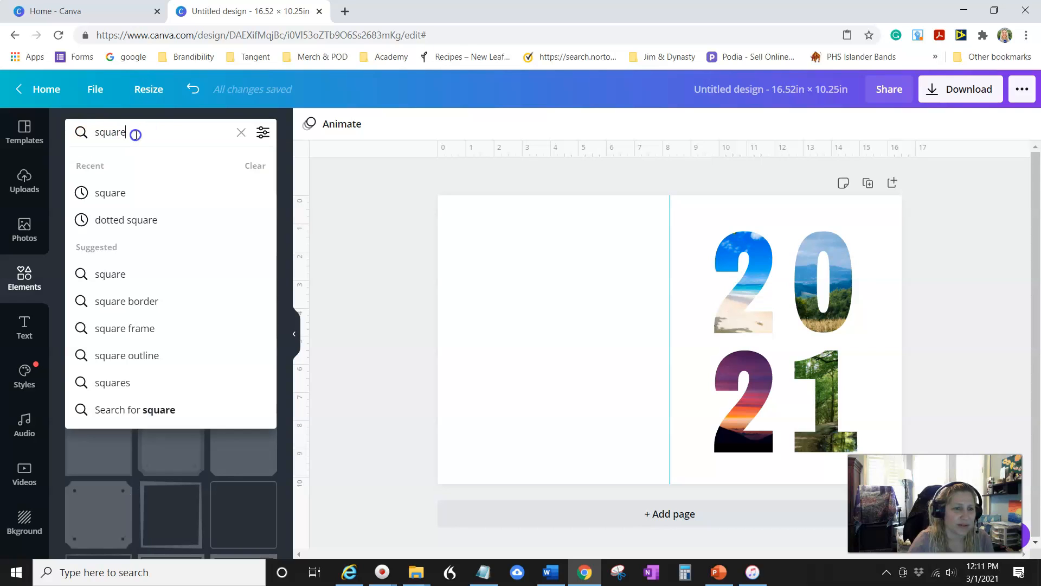
pyautogui.write('rect')
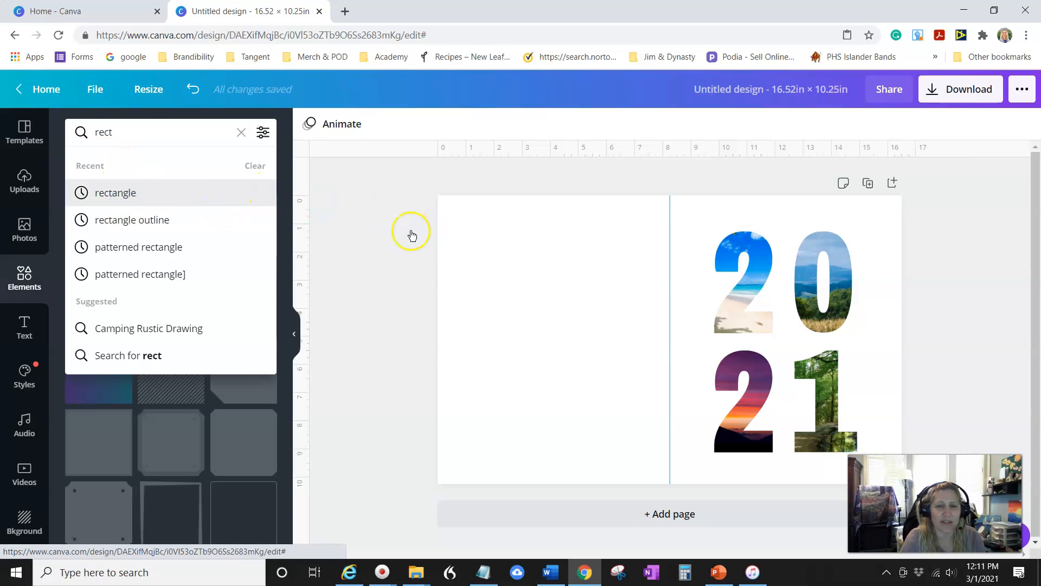
pyautogui.click(110, 194)
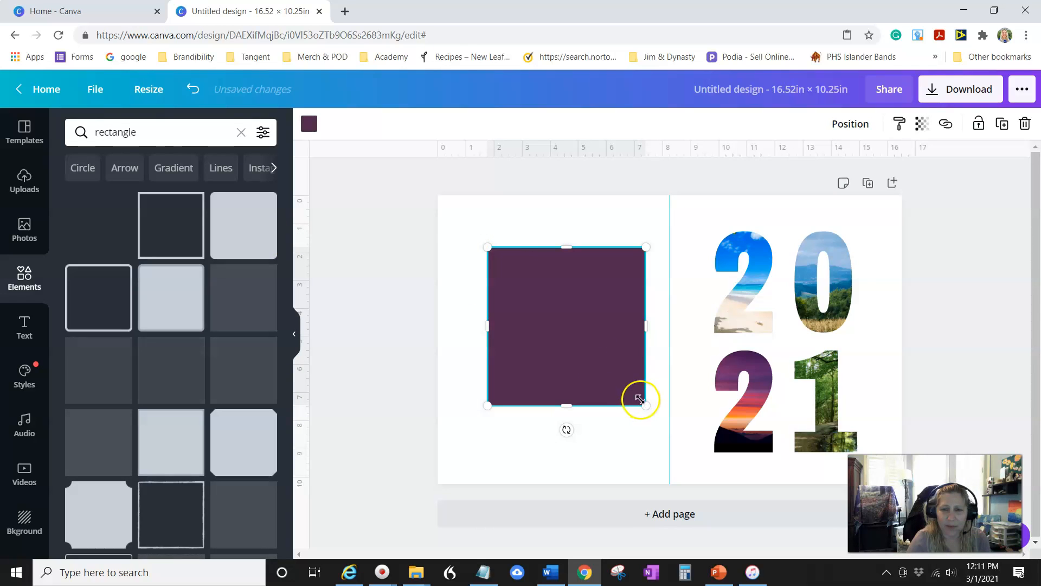
# - Enlarge the rectangle to about 19.3 × 19.3 in so it covers the whole page, and send it to the back
pyautogui.moveTo(646, 405); pyautogui.dragTo(868, 545)
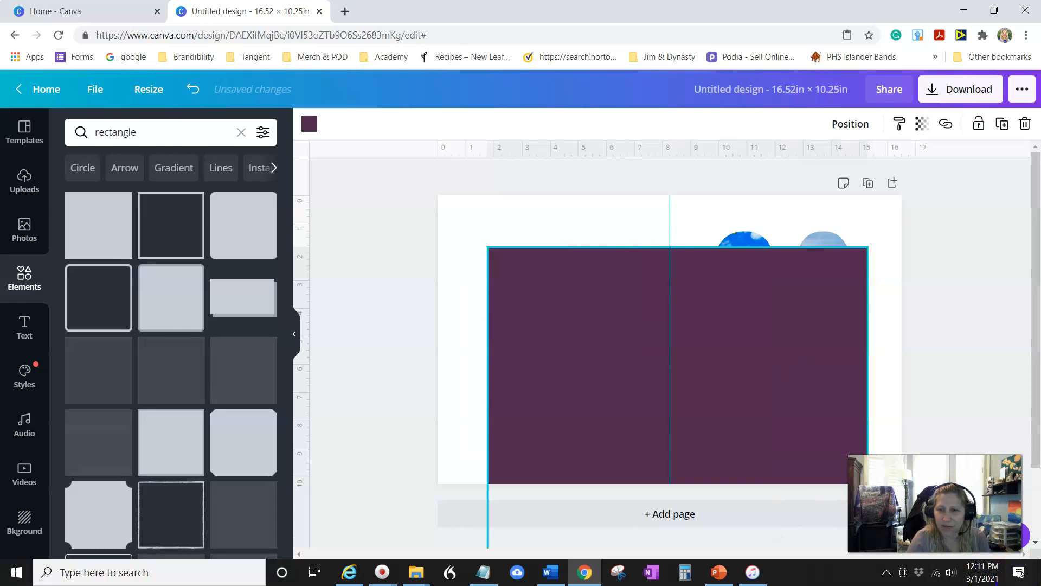
pyautogui.click(516, 286)
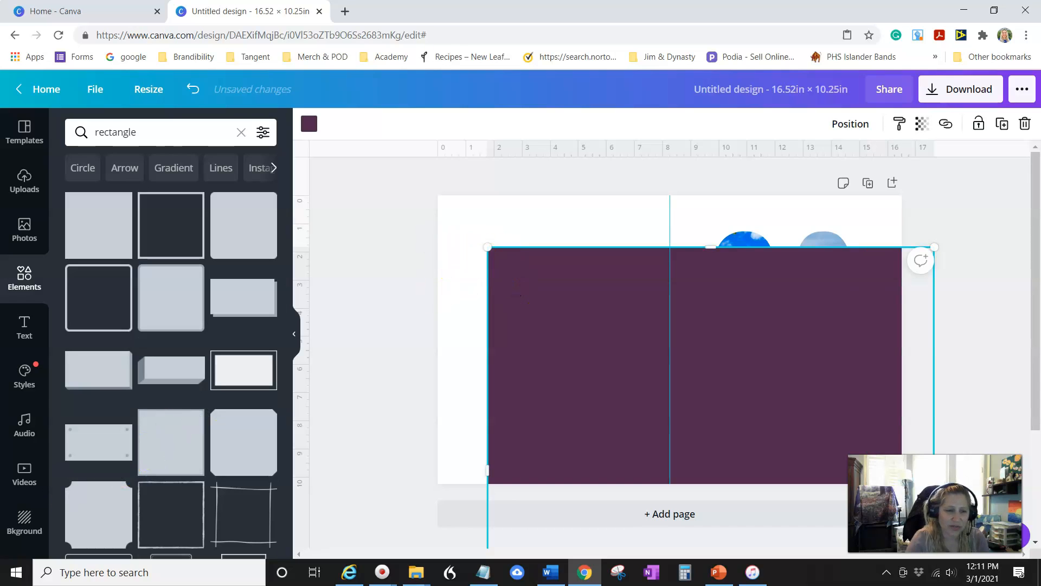
pyautogui.moveTo(442, 185); pyautogui.dragTo(378, 172)
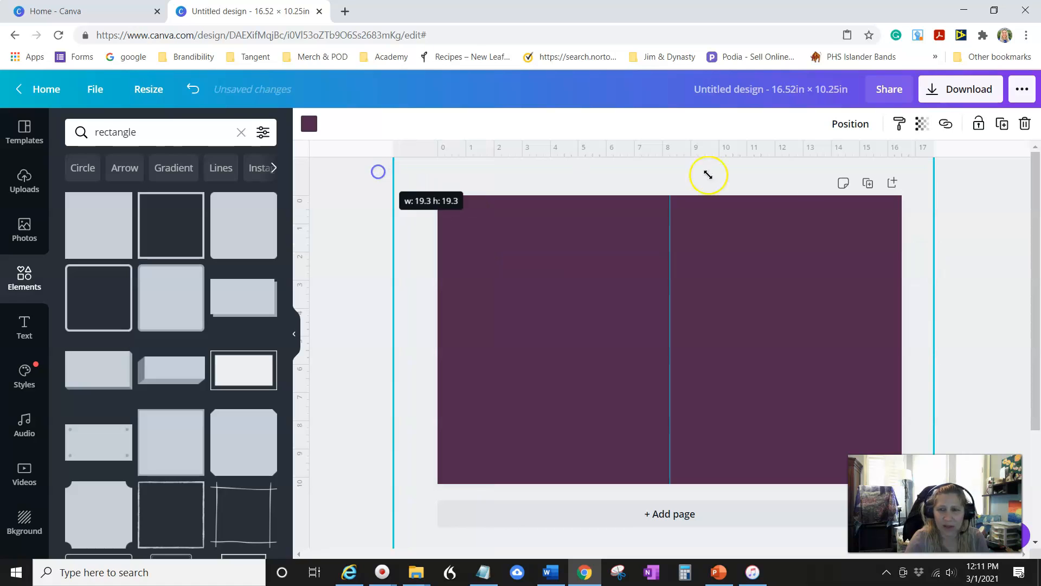
pyautogui.click(847, 125)
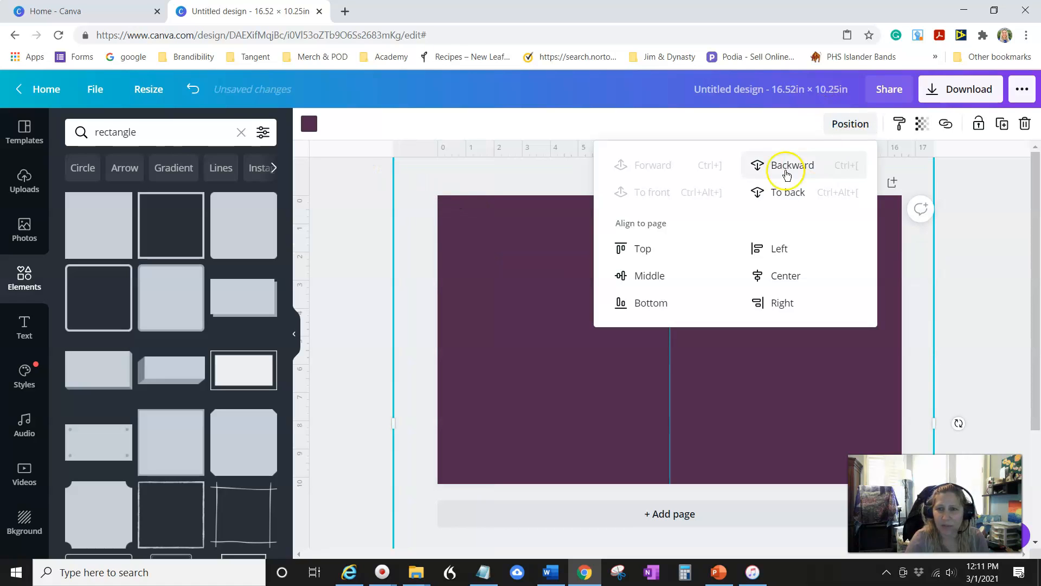
pyautogui.click(786, 194)
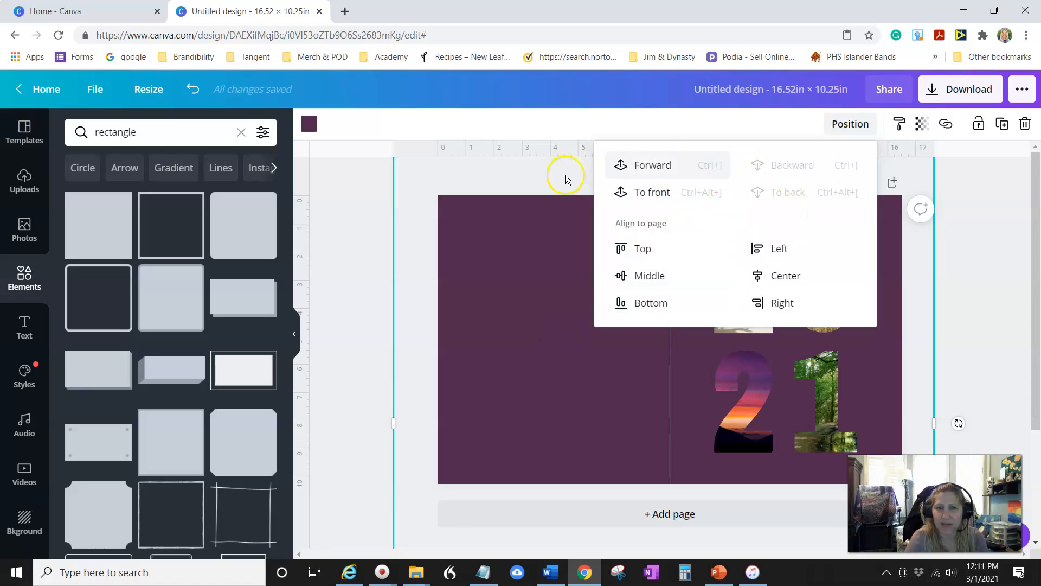
# - Try several photo colors on the background rectangle, including blue, red, orange and purple, and set it to dark gray
pyautogui.click(307, 126)
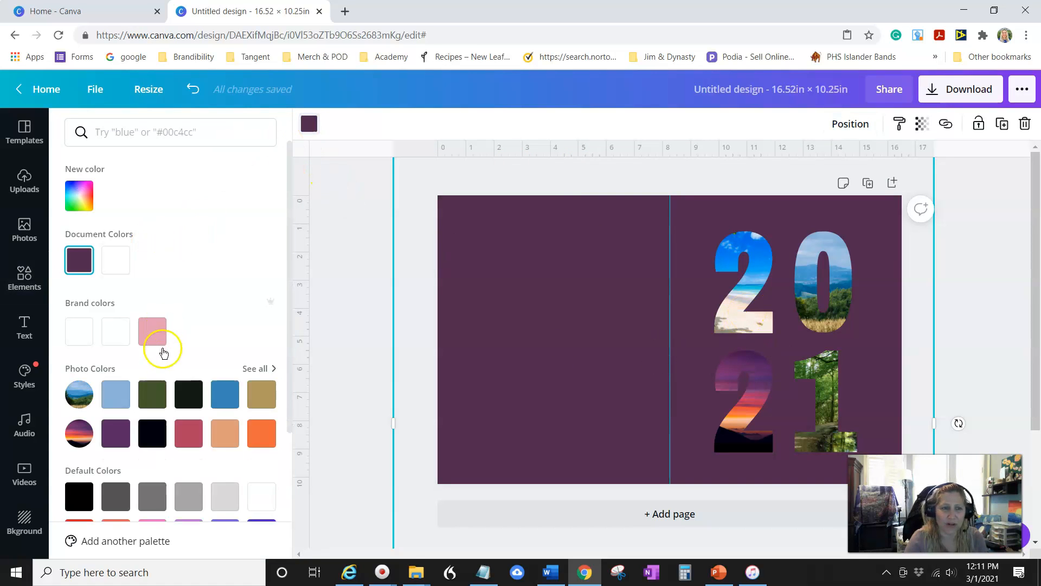
pyautogui.click(152, 433)
pyautogui.click(230, 398)
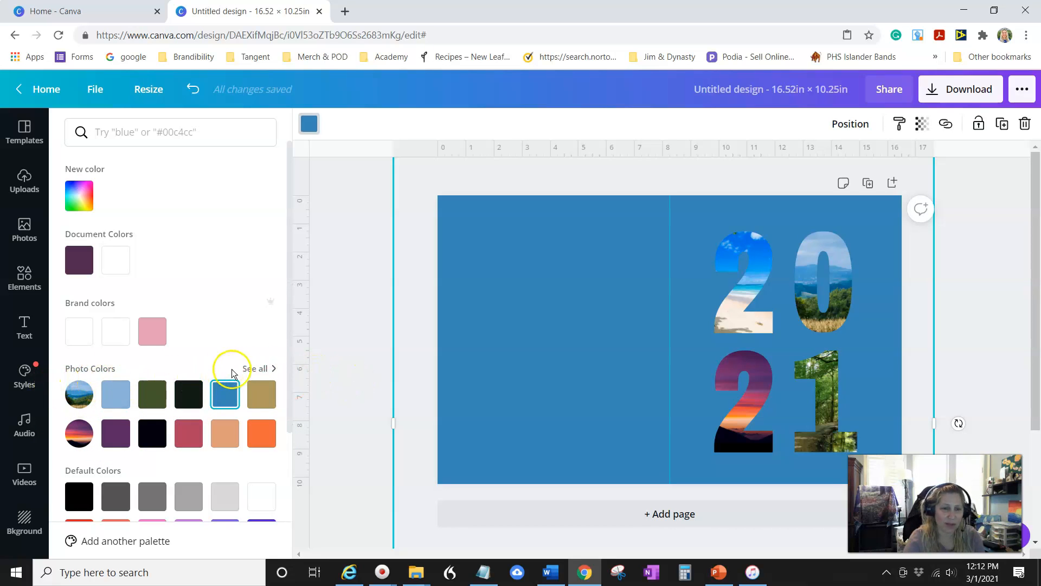
pyautogui.click(187, 442)
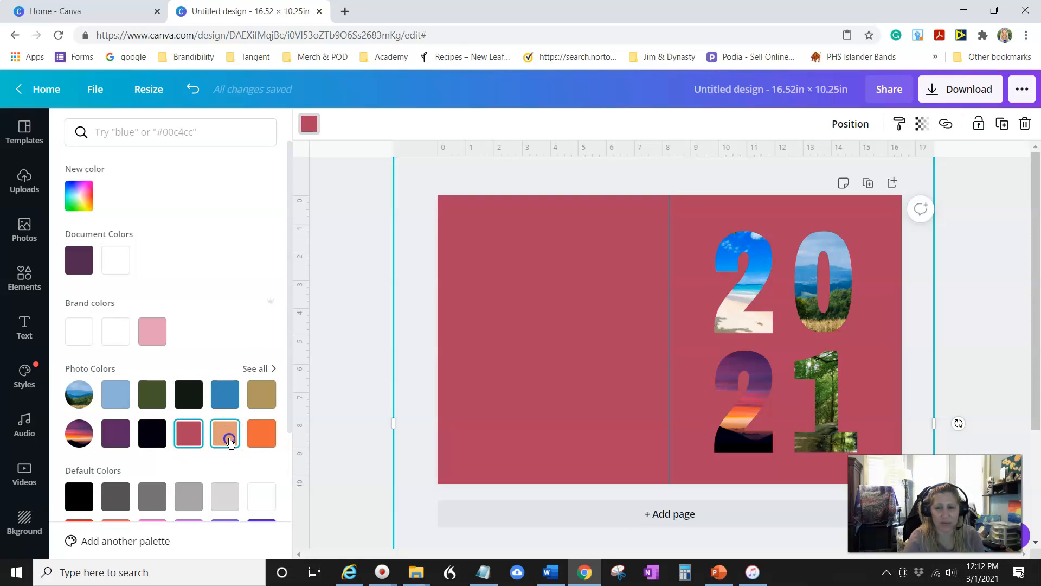
pyautogui.click(230, 443)
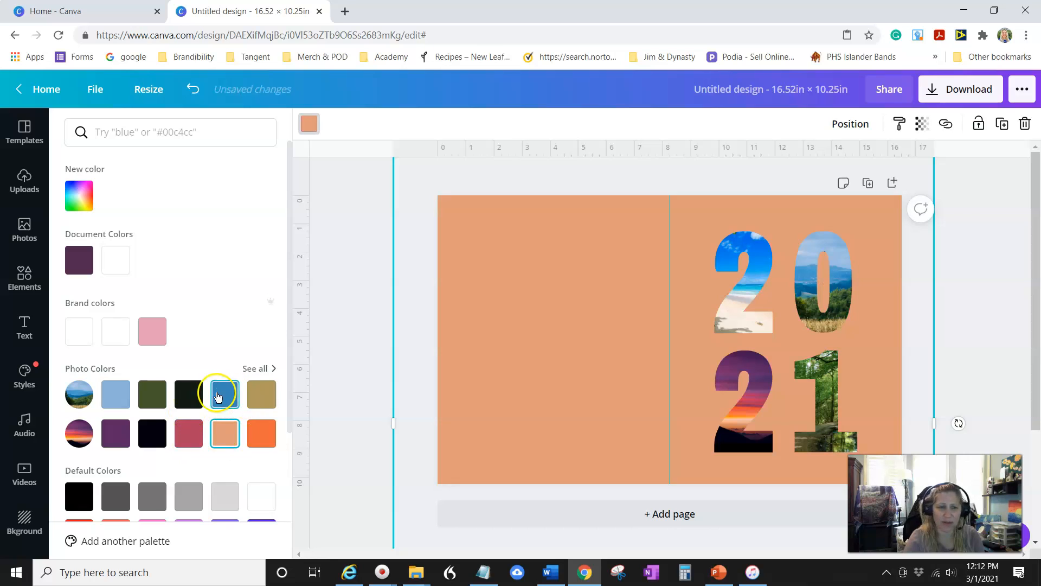
pyautogui.click(191, 396)
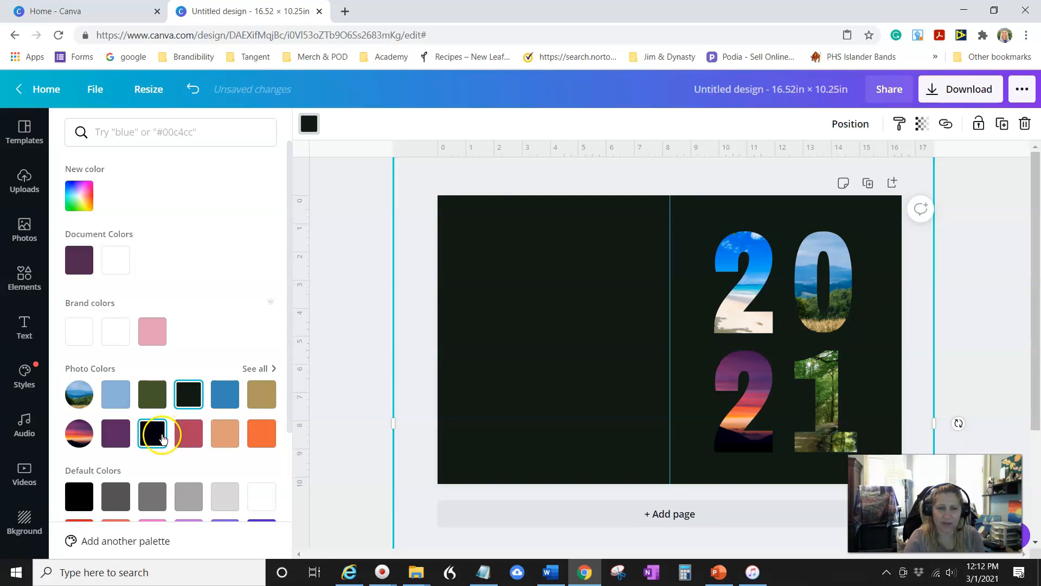
pyautogui.click(108, 434)
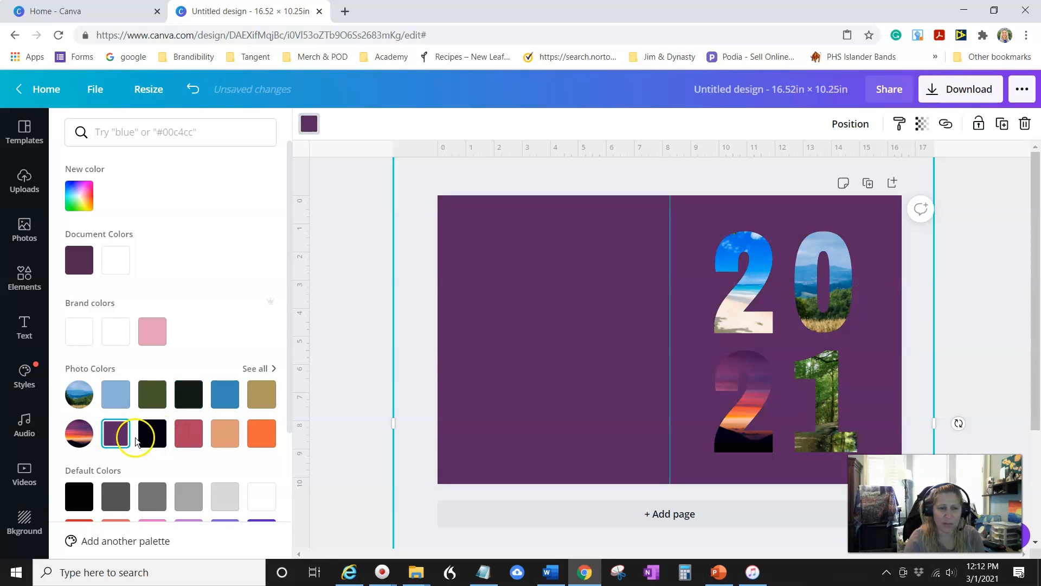
pyautogui.click(113, 495)
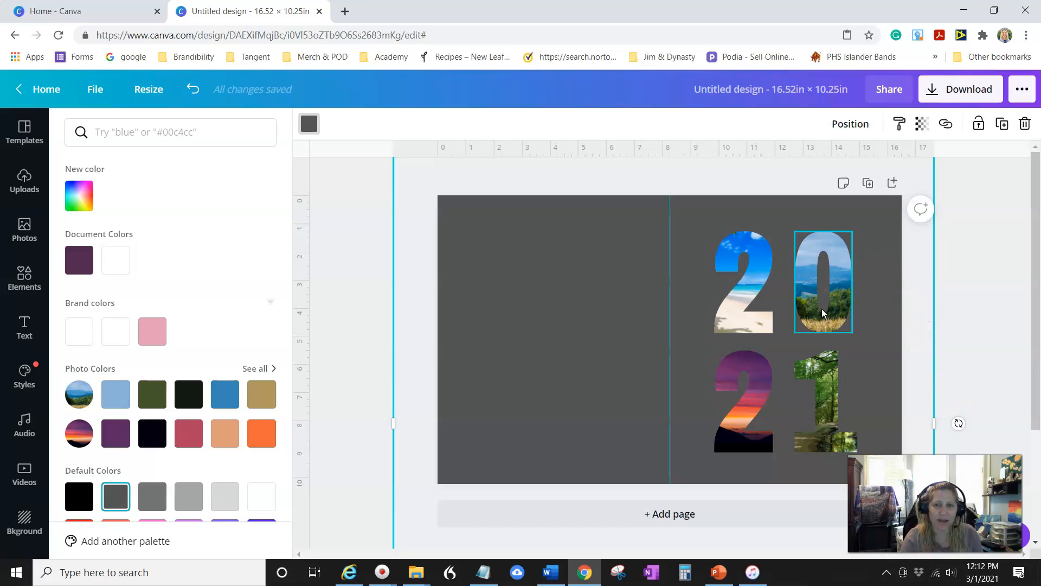
# - Insert the red "Stay Fearless" font combination on the page
pyautogui.click(32, 320)
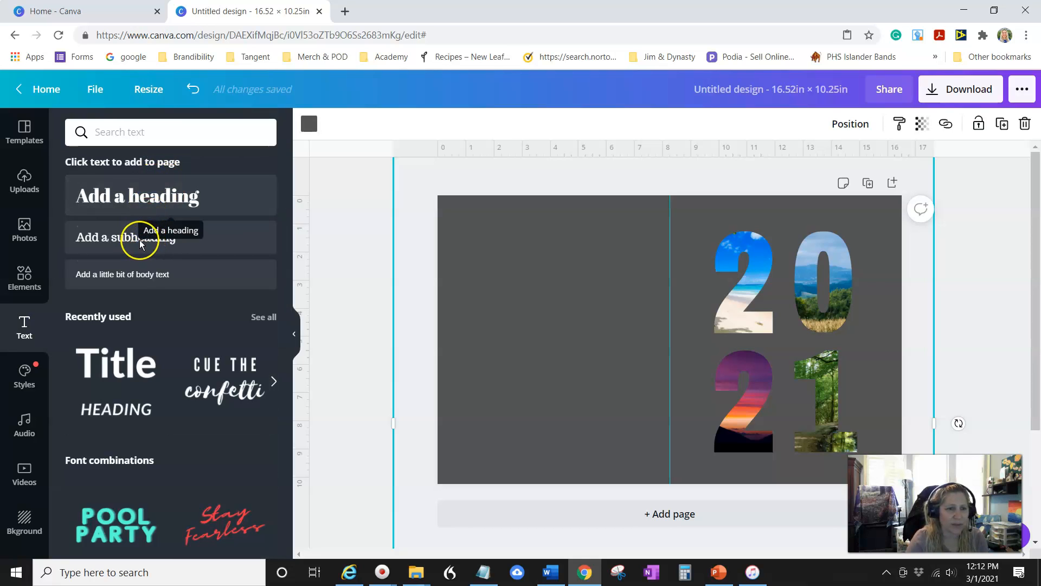
pyautogui.click(227, 532)
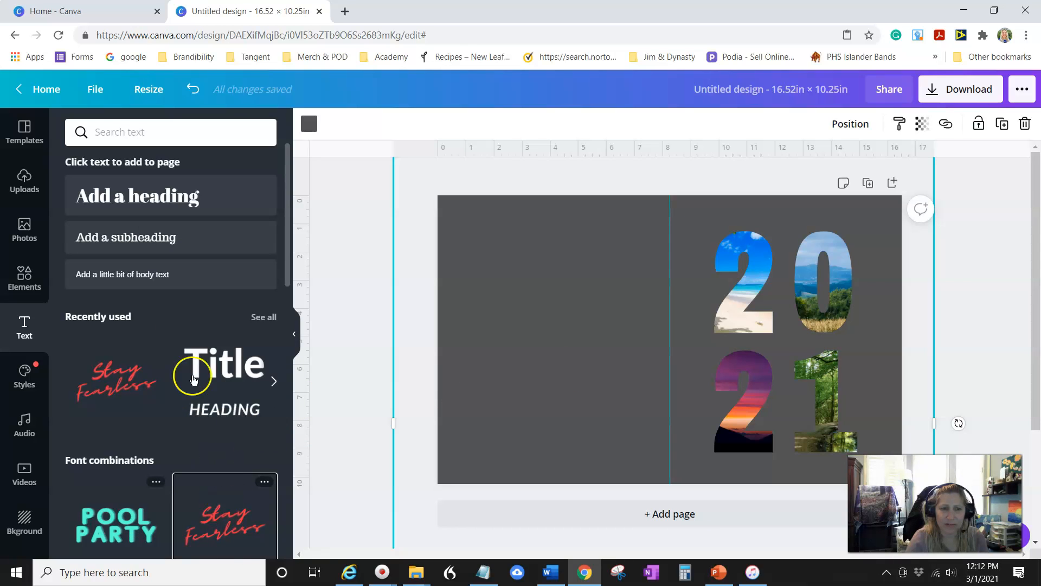
pyautogui.click(248, 531)
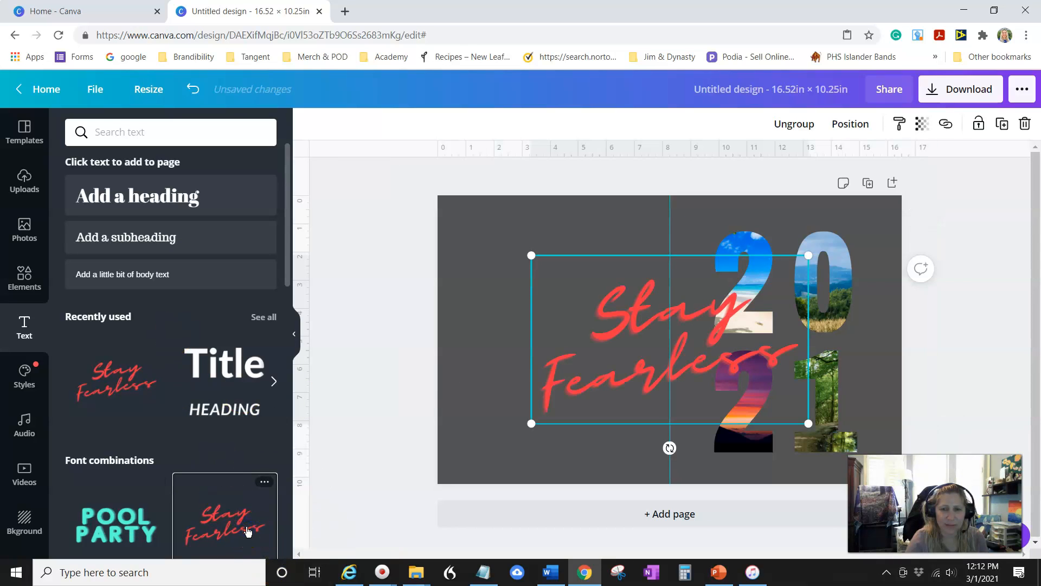
# - Try to replace the word "Stay" in the font combination with "Planner", and undo the edit
pyautogui.click(620, 312)
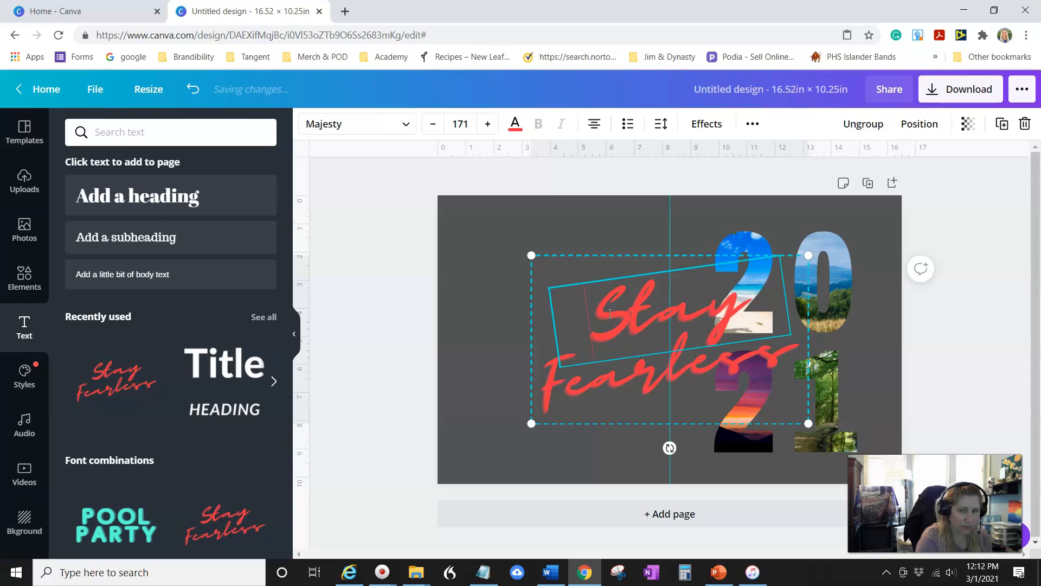
pyautogui.write('Planner')
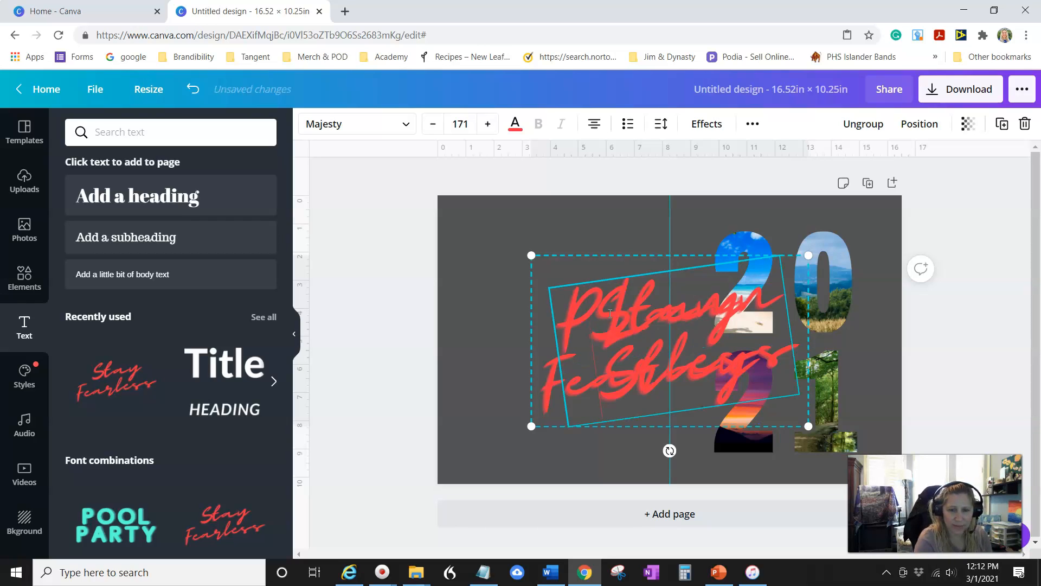
pyautogui.press('BackSpace')
pyautogui.press('BackSpace')
pyautogui.press('BackSpace')
pyautogui.press('BackSpace')
pyautogui.press('BackSpace')
pyautogui.press('BackSpace')
pyautogui.press('BackSpace')
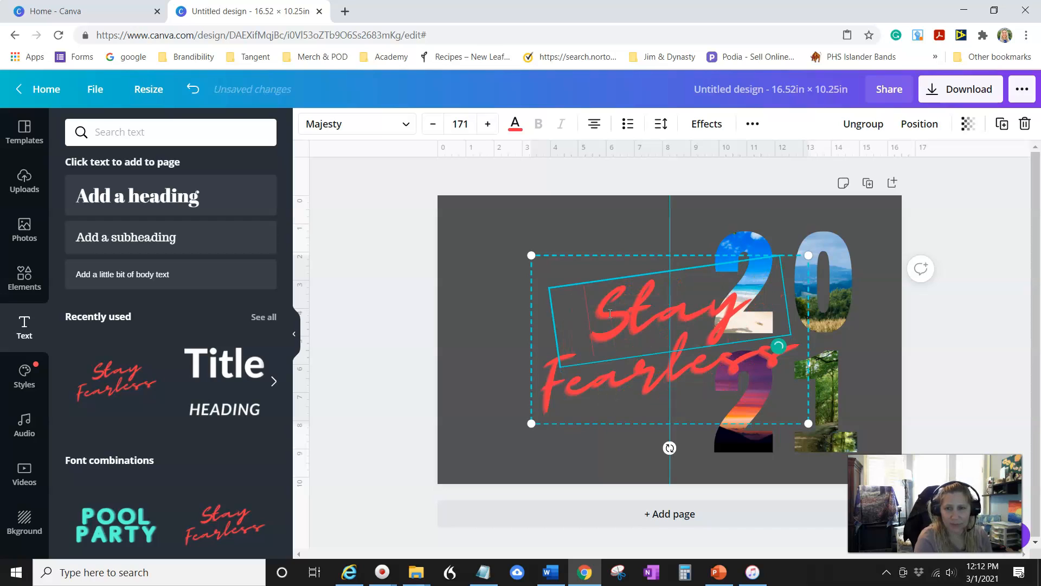
pyautogui.doubleClick(743, 310)
pyautogui.write('Planner')
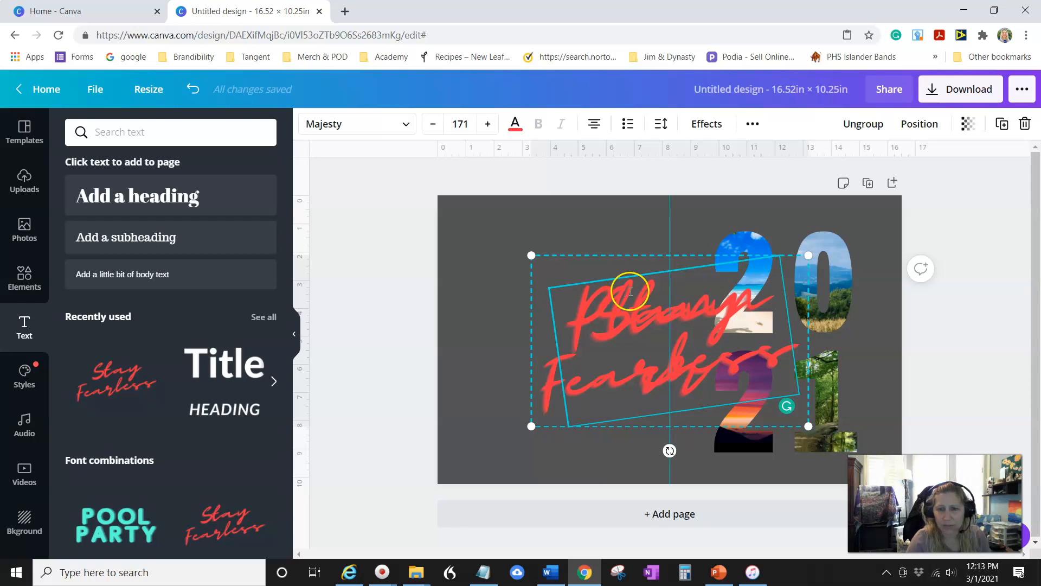
pyautogui.hotkey('ctrl', 'z')
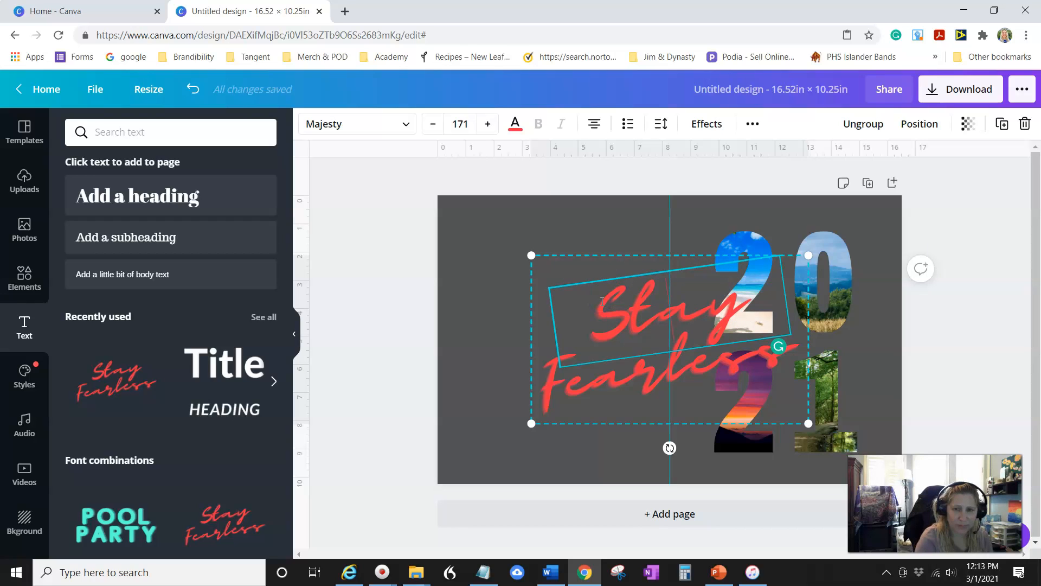
pyautogui.click(434, 217)
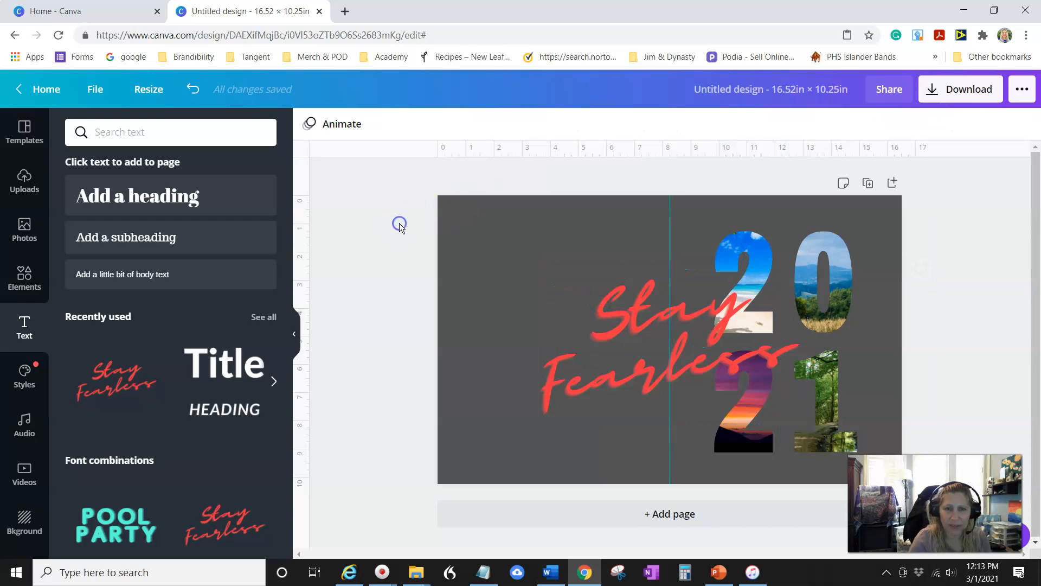
# - Try to replace the word "Fearless" in the grouped text with "Planner"
pyautogui.click(683, 342)
pyautogui.click(764, 357)
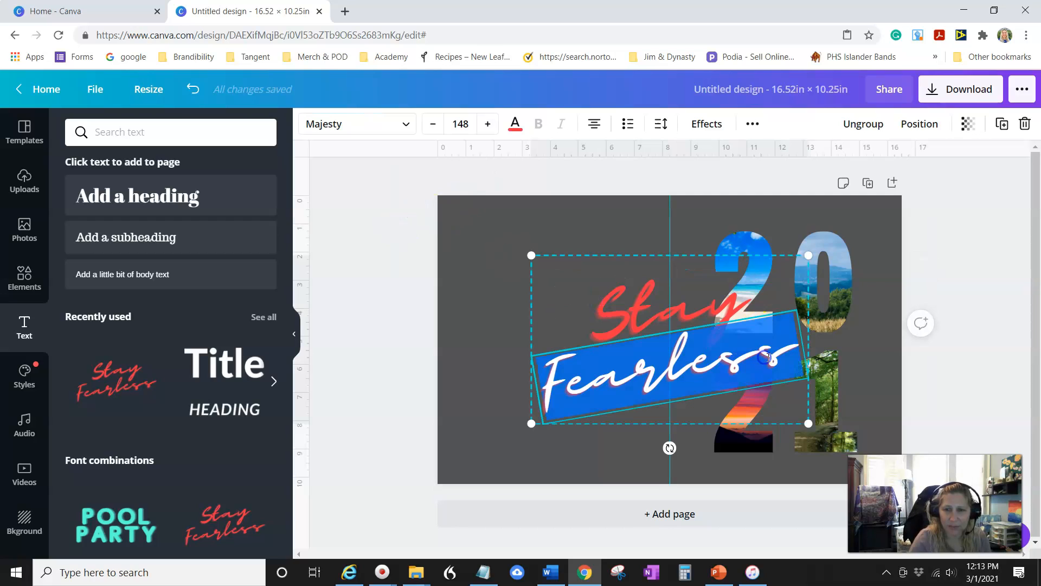
pyautogui.write('Planne')
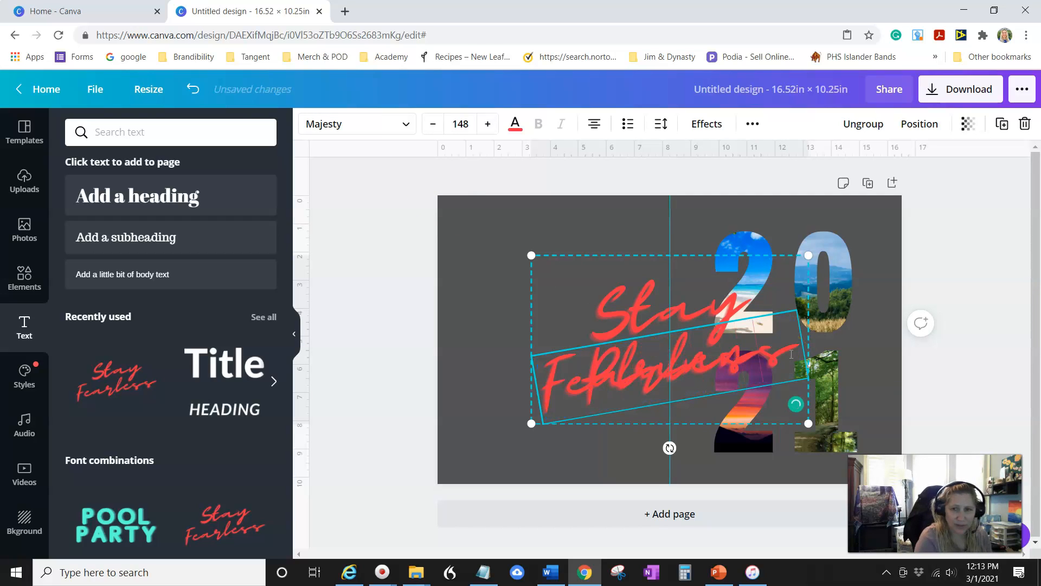
# - Delete the dark gray background rectangle and the "Stay" text, keeping only the tilted "Fearless" text
pyautogui.click(618, 253)
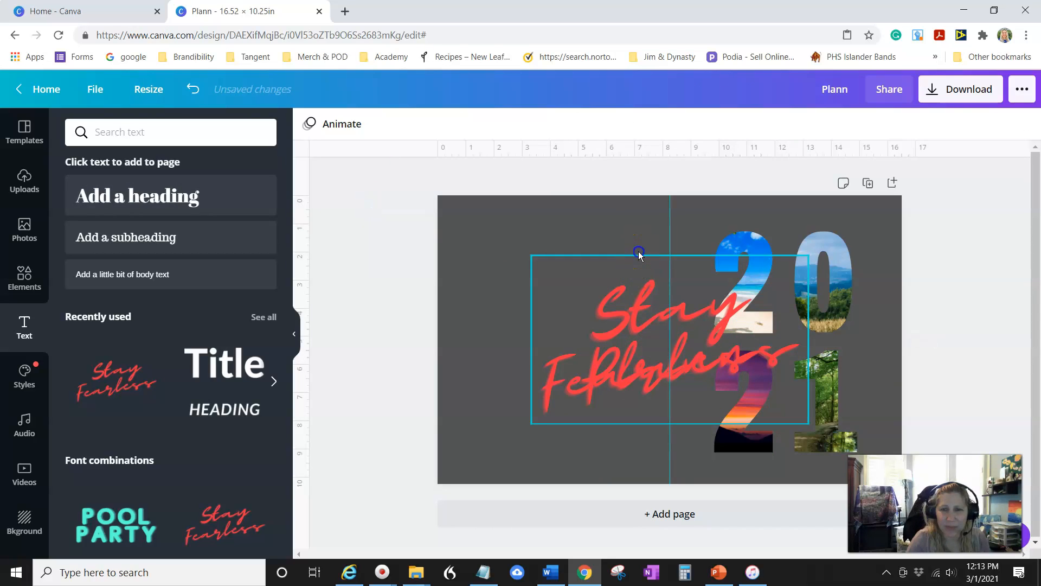
pyautogui.click(646, 312)
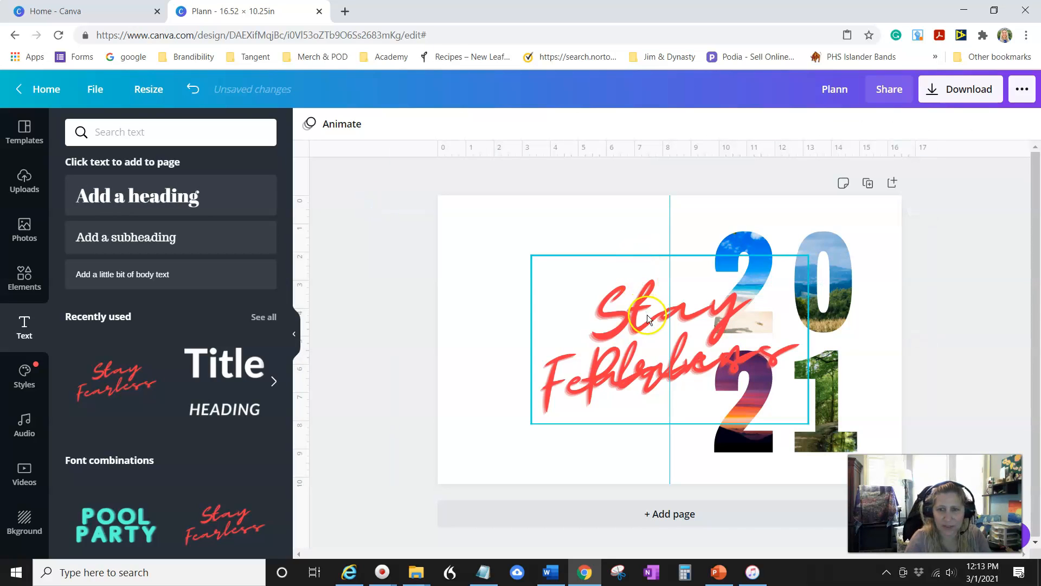
pyautogui.click(646, 311)
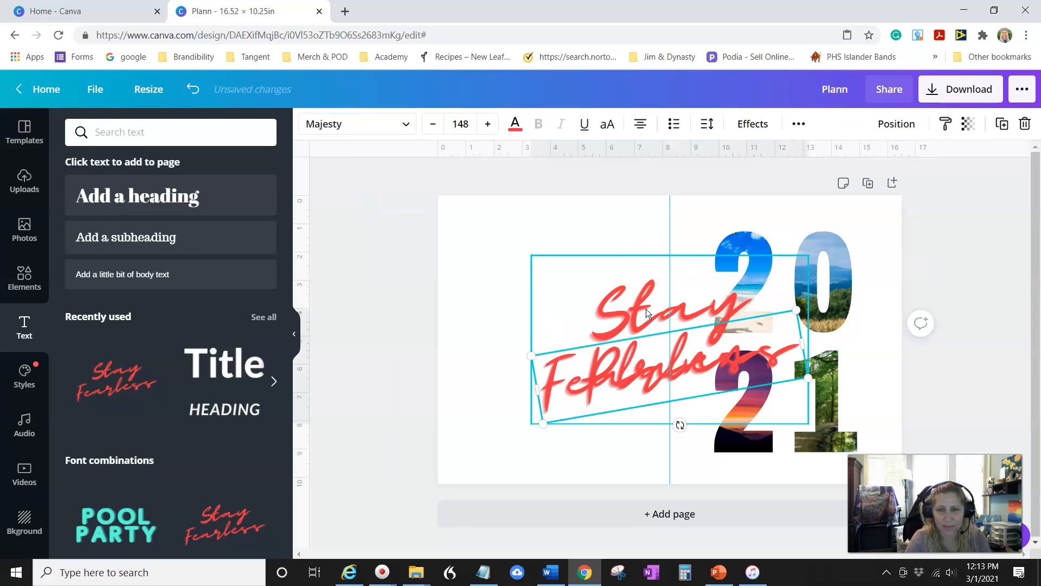
pyautogui.click(652, 250)
pyautogui.click(628, 333)
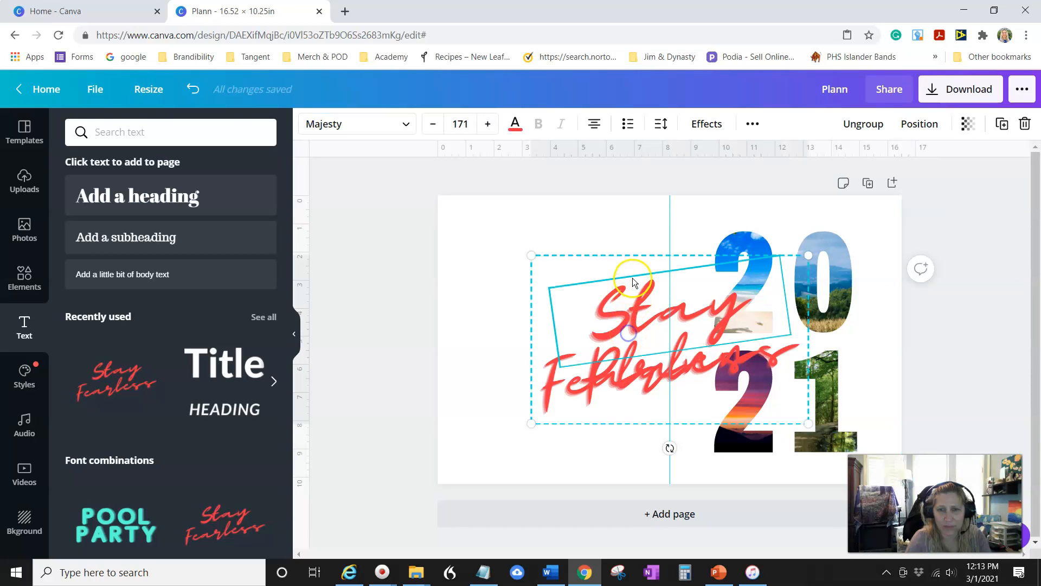
pyautogui.press('Delete')
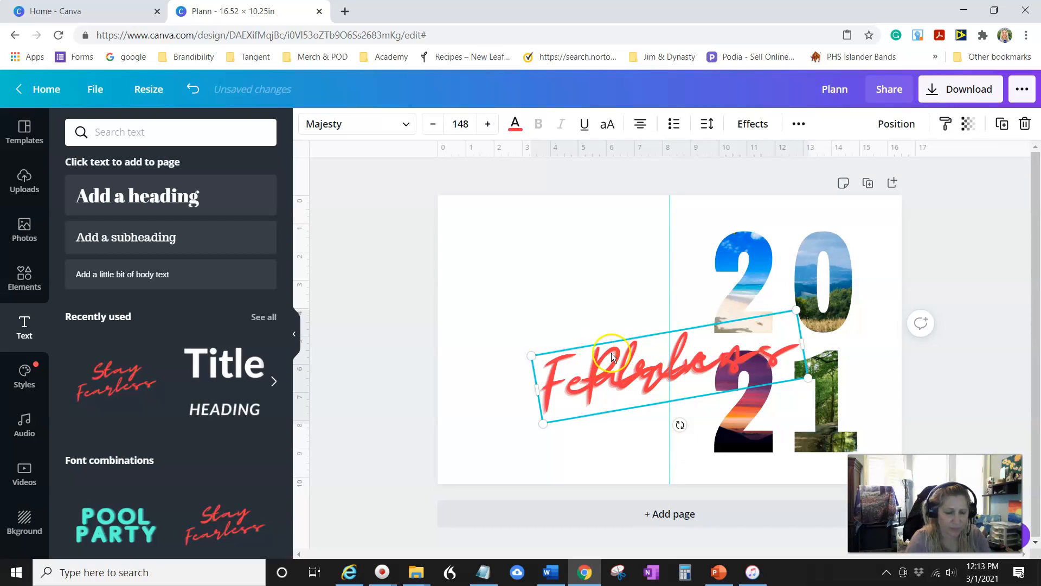
pyautogui.press('Delete')
# - Replace the word "Fearless" with "Planner" and color it with the near-black from the landscape photo's colors
pyautogui.click(602, 372)
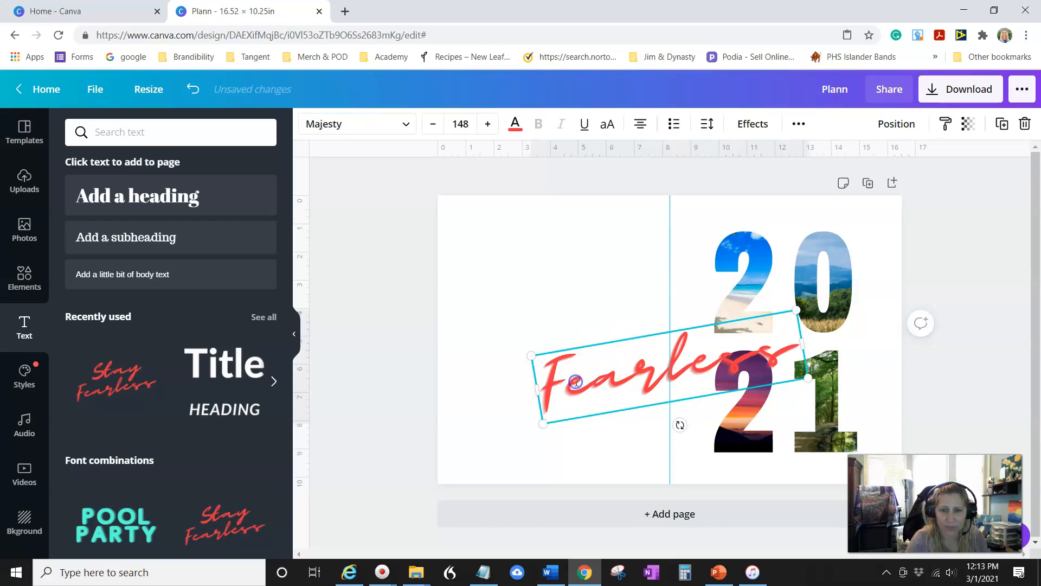
pyautogui.doubleClick(553, 376)
pyautogui.write('Planner')
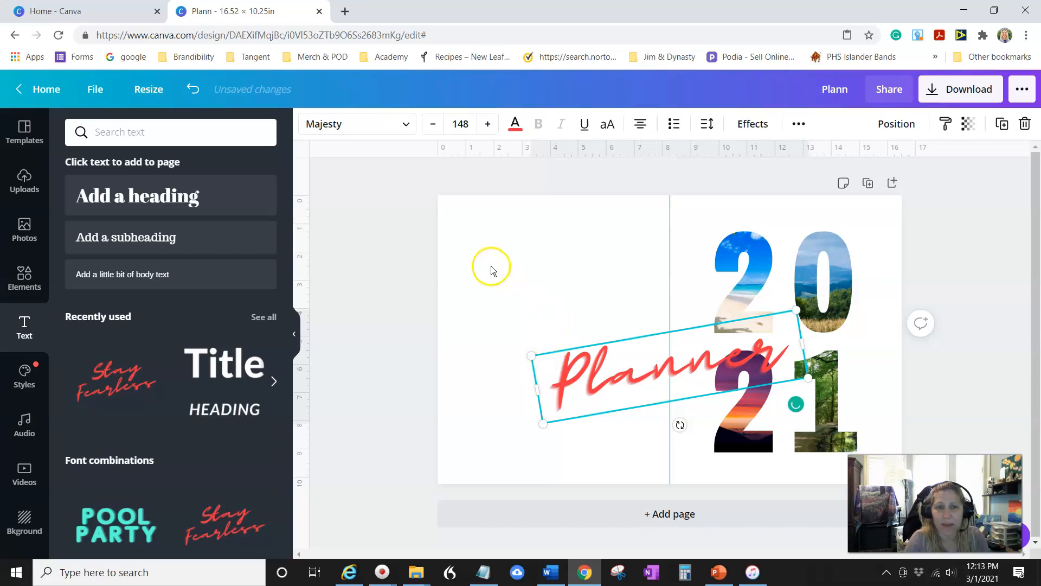
pyautogui.click(515, 124)
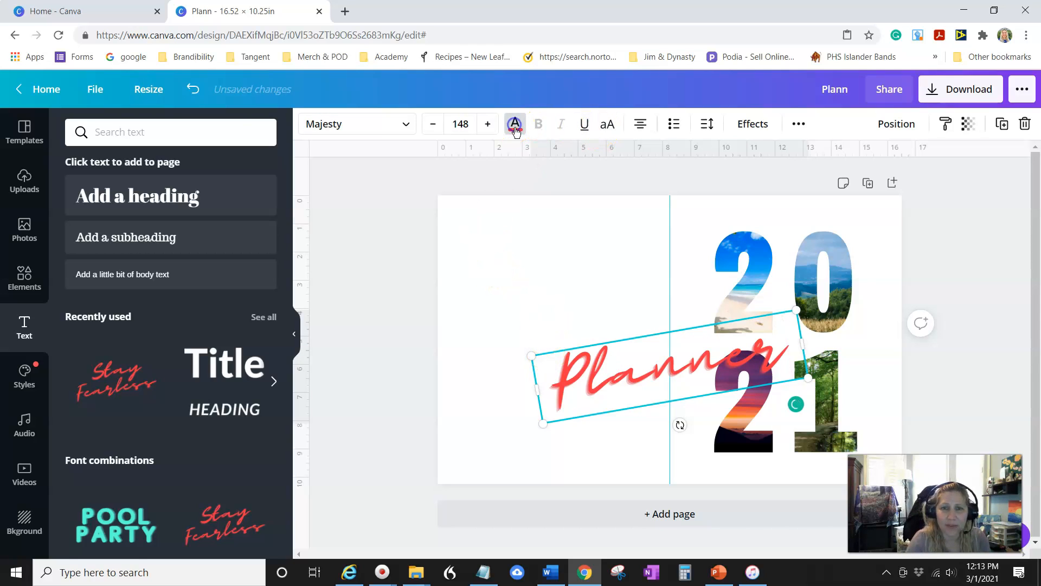
pyautogui.click(188, 391)
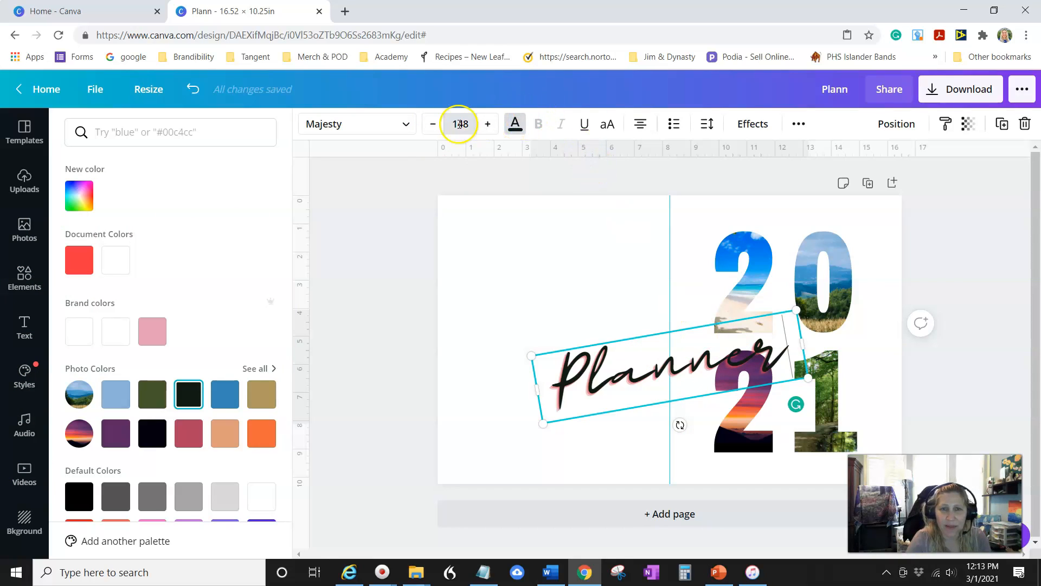
# - Reduce the font size of the tilted "Planner" text to 110
pyautogui.click(437, 123)
pyautogui.click(437, 124)
pyautogui.click(437, 123)
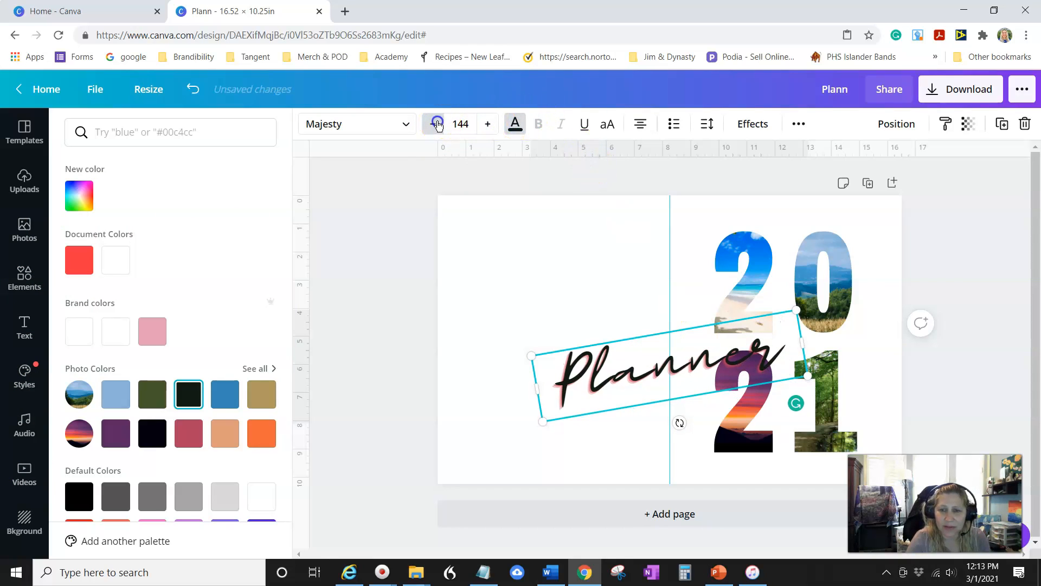
pyautogui.click(437, 124)
pyautogui.click(463, 124)
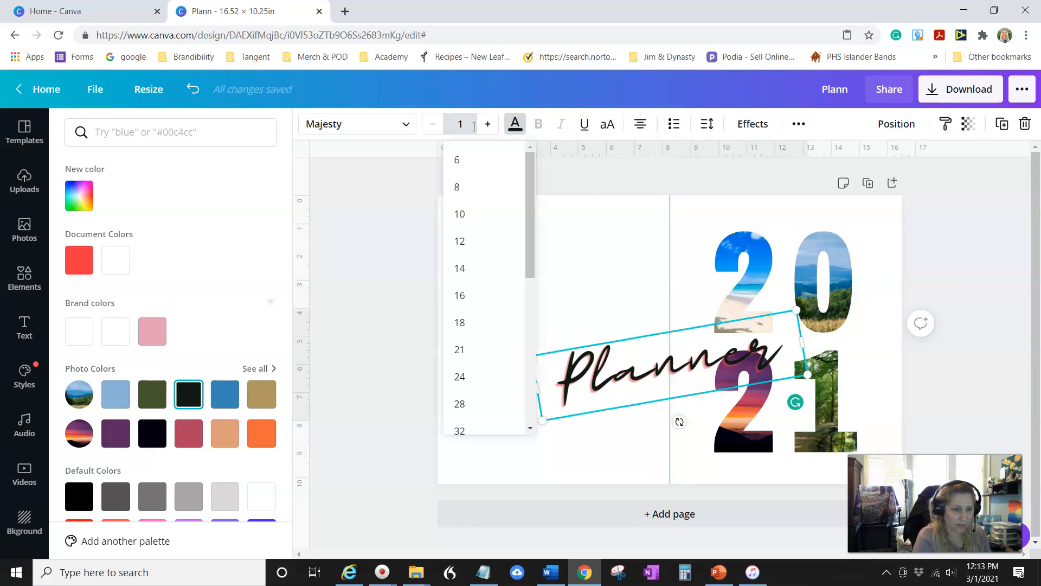
pyautogui.press('Return')
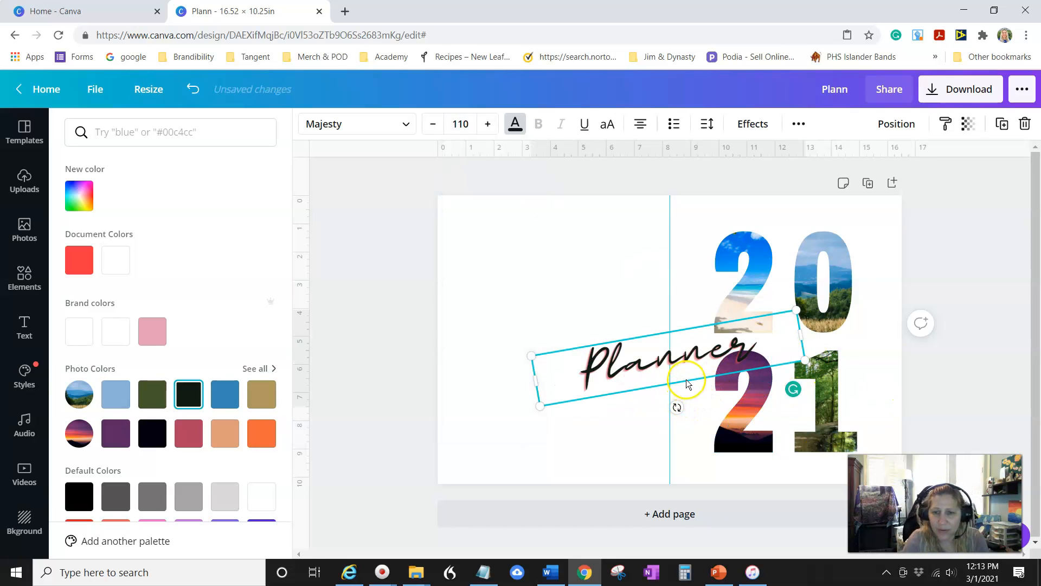
# - Move the "Planner" text over the lower "21" digits and scale it down to about font size 78.6
pyautogui.moveTo(682, 382); pyautogui.dragTo(807, 454)
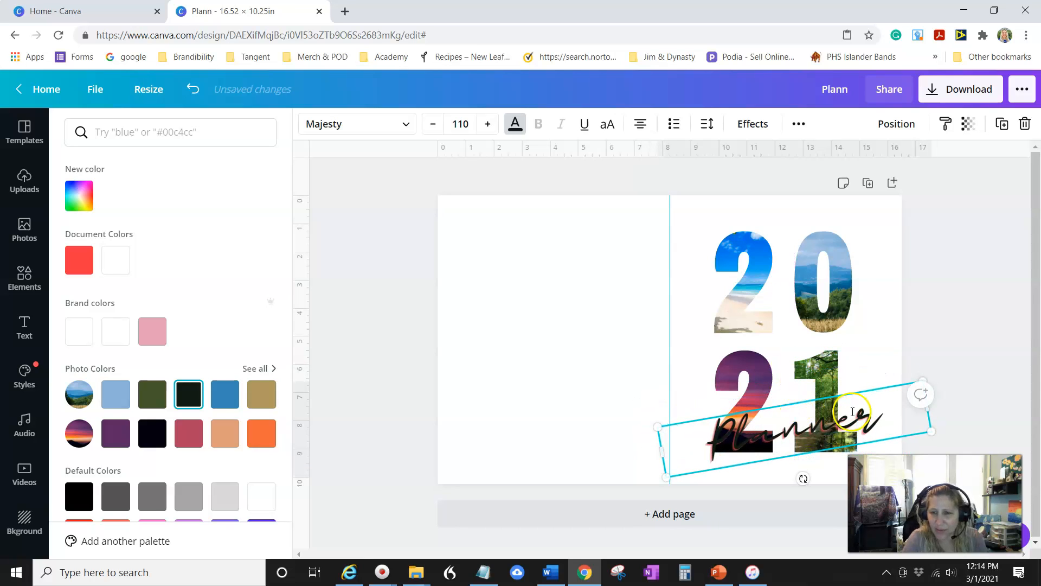
pyautogui.moveTo(668, 478); pyautogui.dragTo(740, 442)
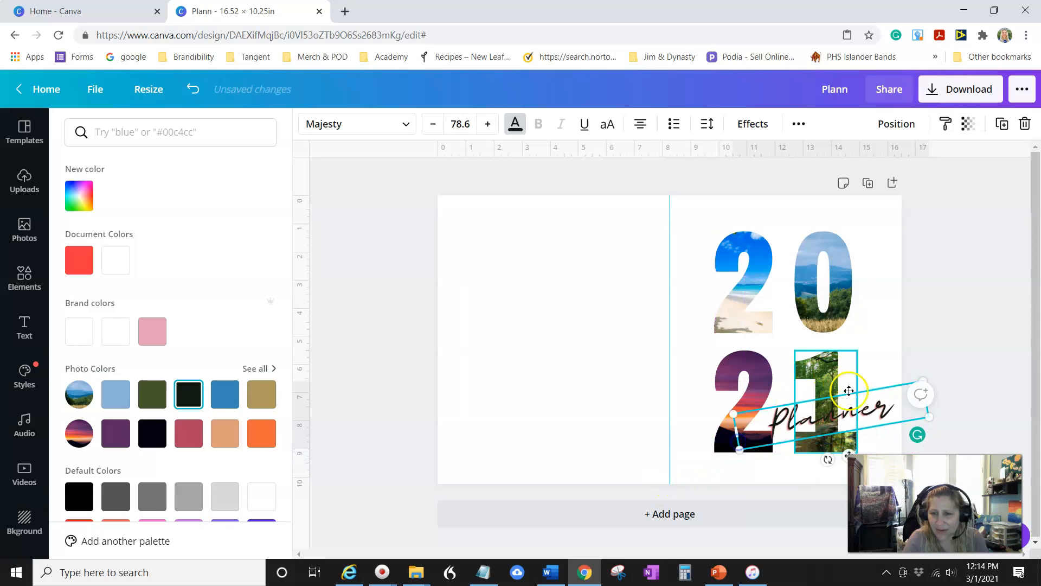
# - Change the "Planner" text color to white from the document colors
pyautogui.click(523, 125)
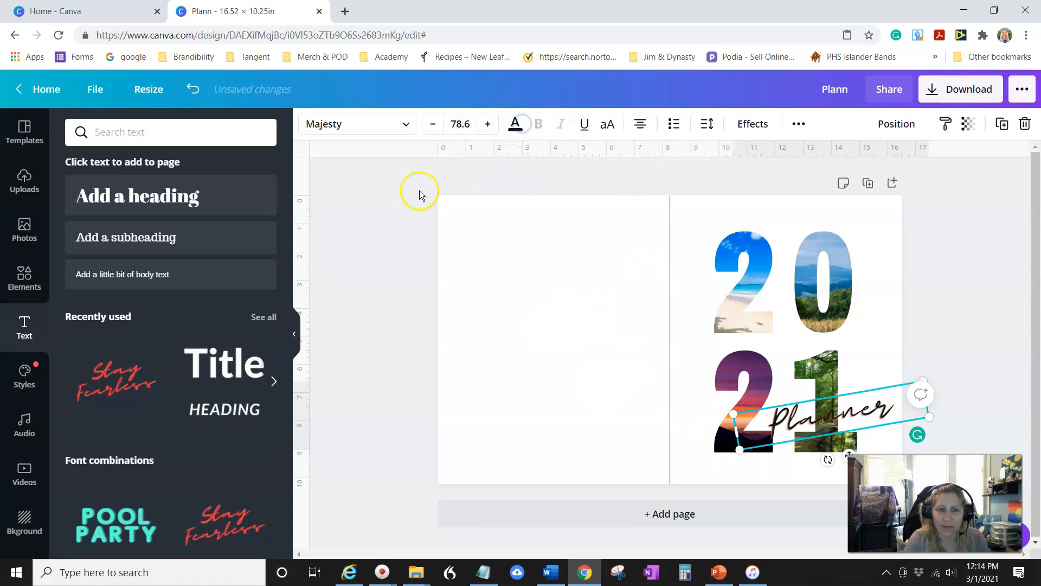
pyautogui.click(522, 126)
pyautogui.click(125, 269)
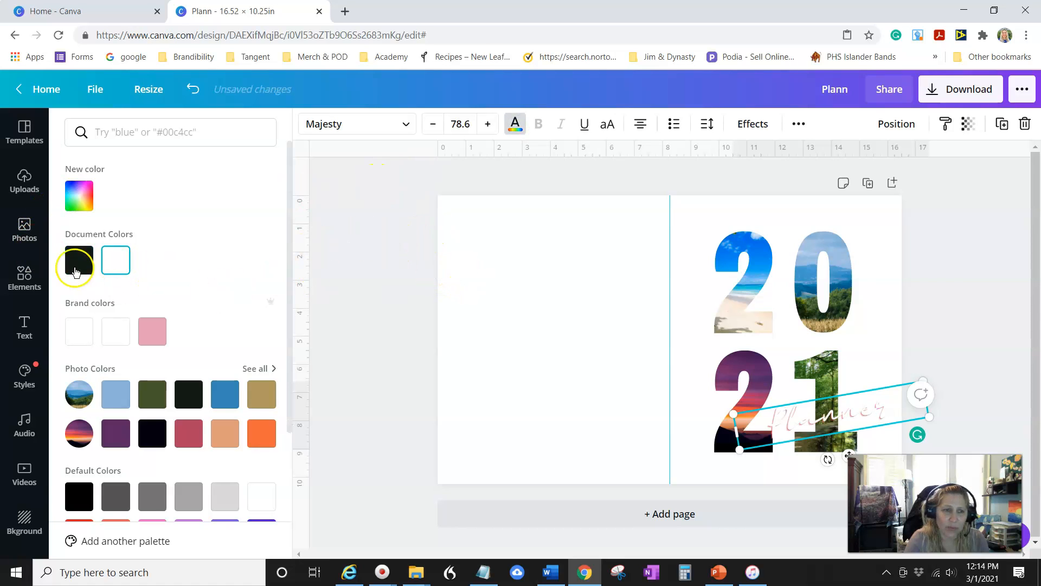
# - Try the pink-to-blue textured background on the page, and replace it with solid black
pyautogui.click(24, 518)
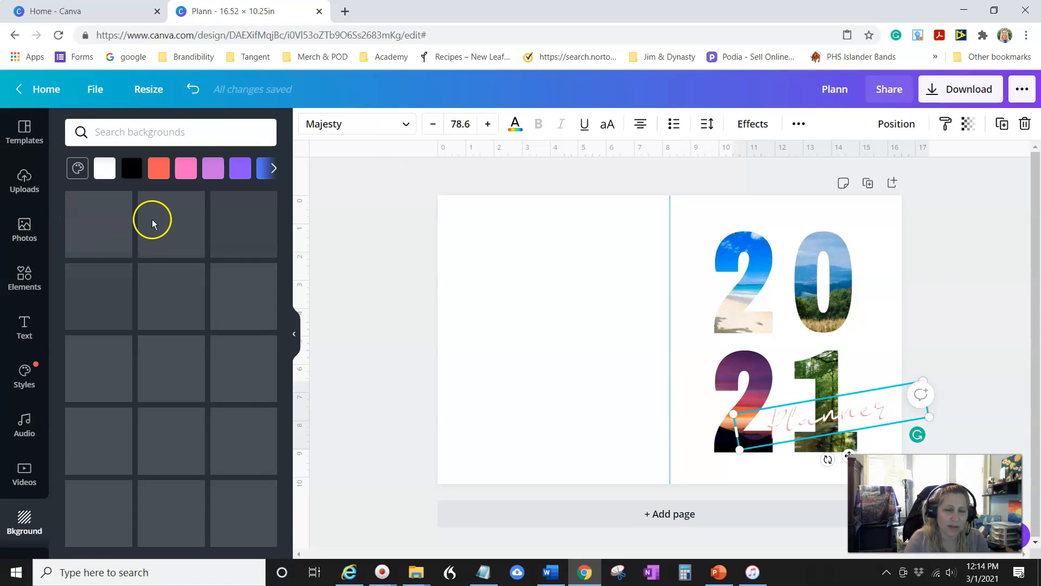
pyautogui.click(151, 234)
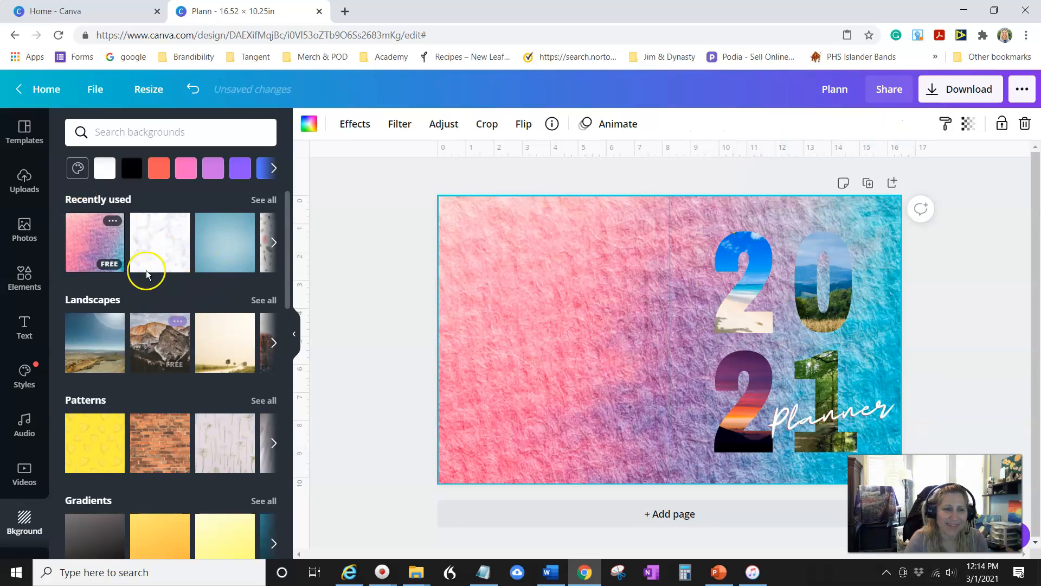
pyautogui.click(133, 168)
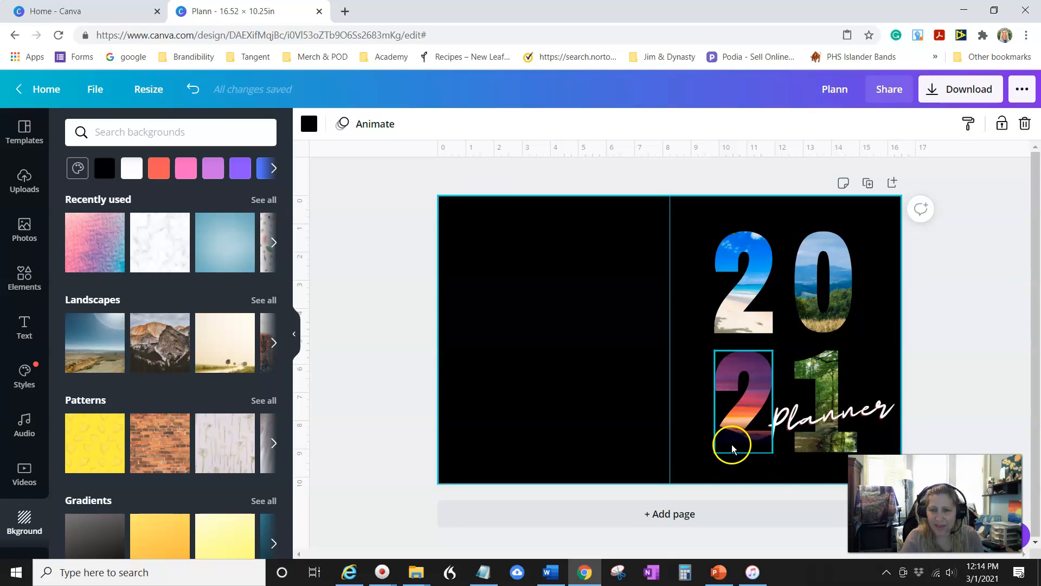
pyautogui.click(758, 382)
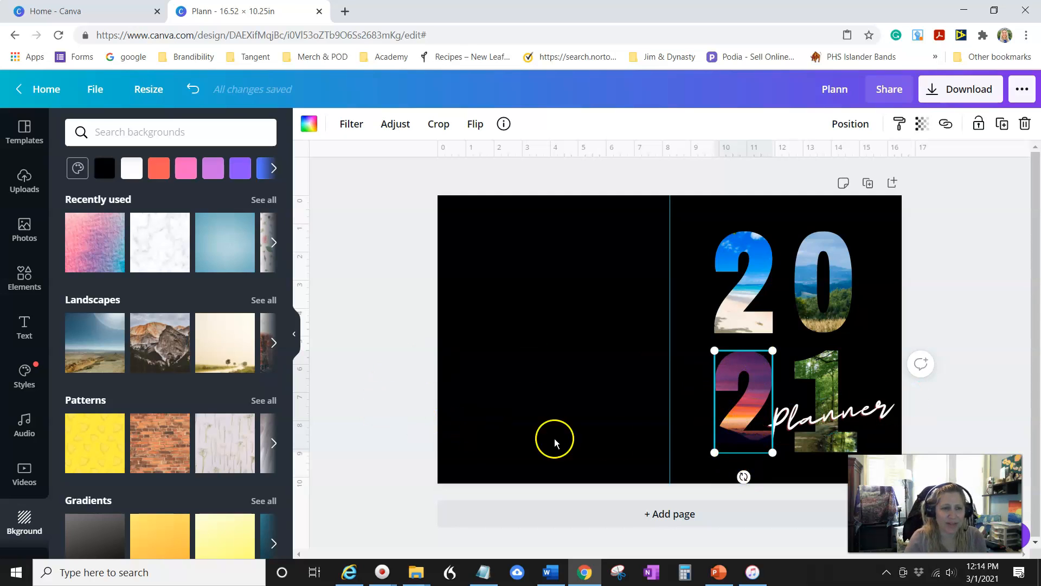
pyautogui.click(327, 216)
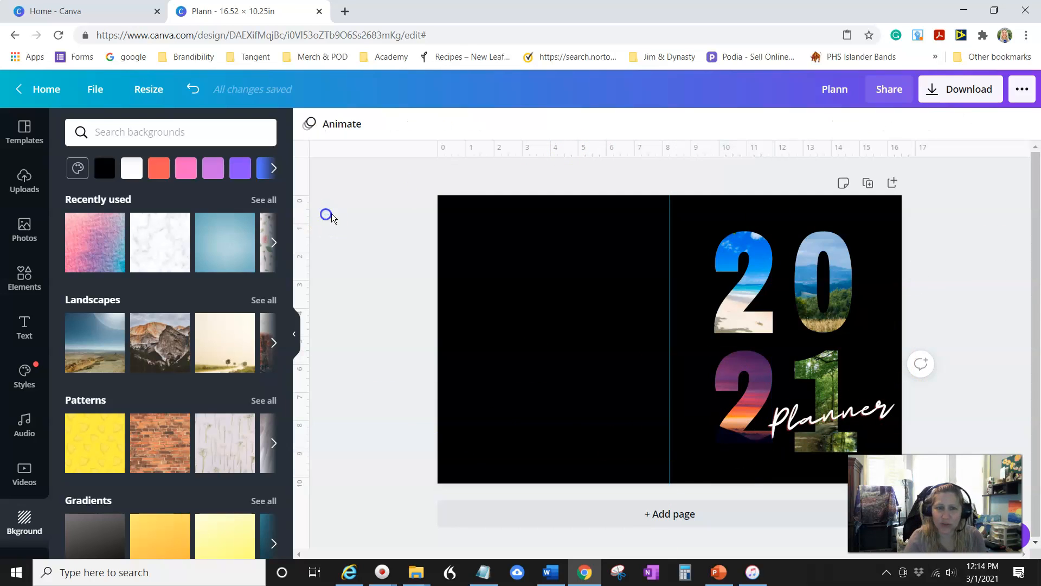